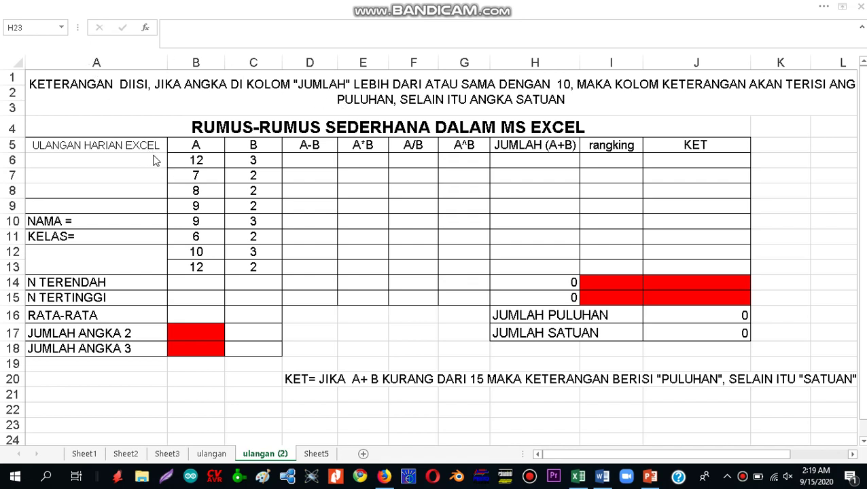
Enter =B6-C6 in D6 and fill it down to D13, giving 9, 5, 6, 7, 6, 4, 7, 10
click(197, 160)
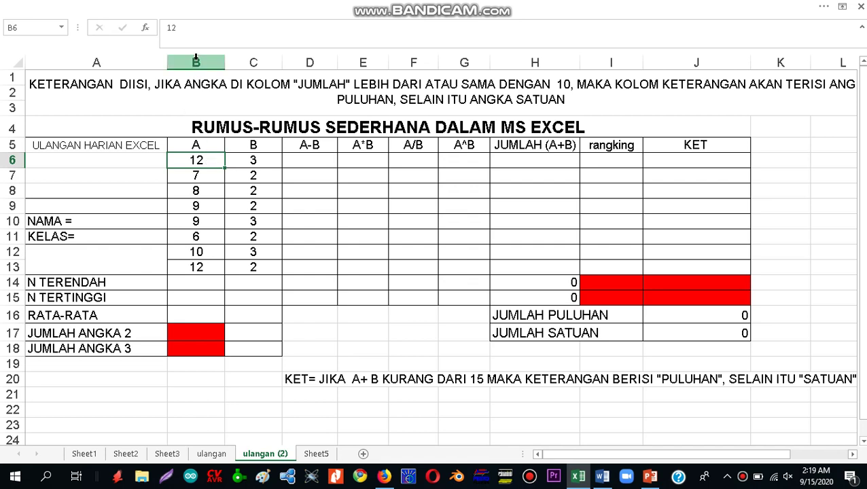
click(262, 176)
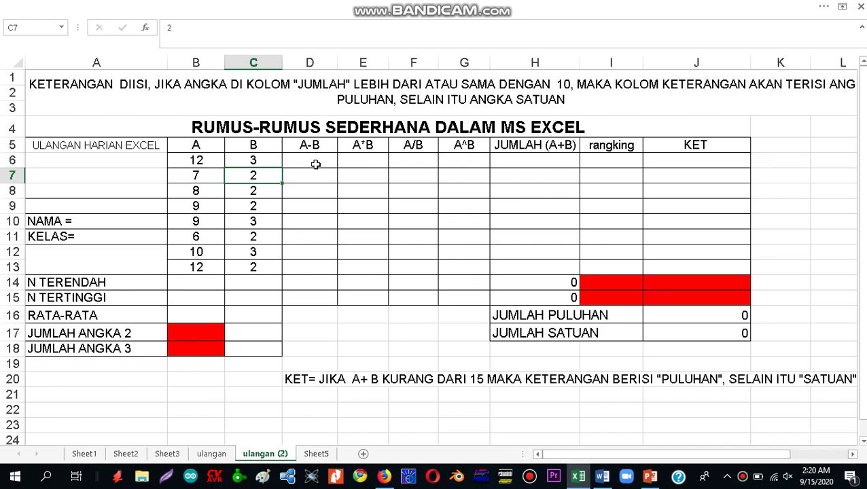
click(315, 164)
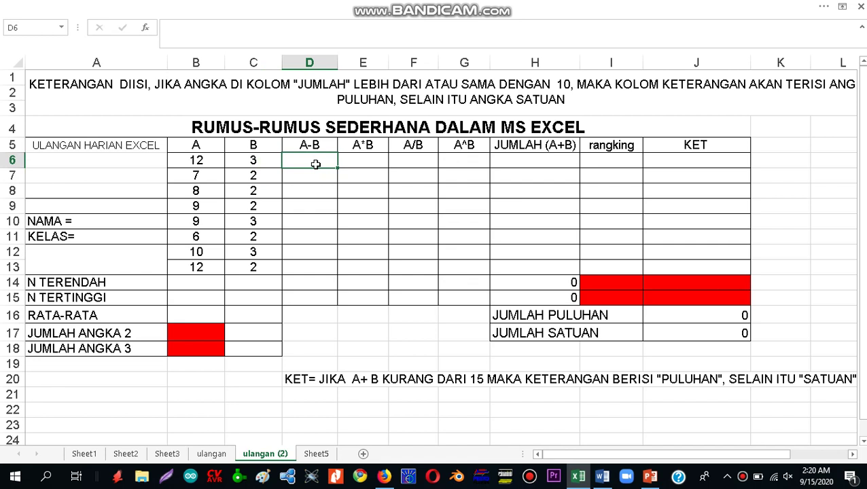
text(=)
click(199, 158)
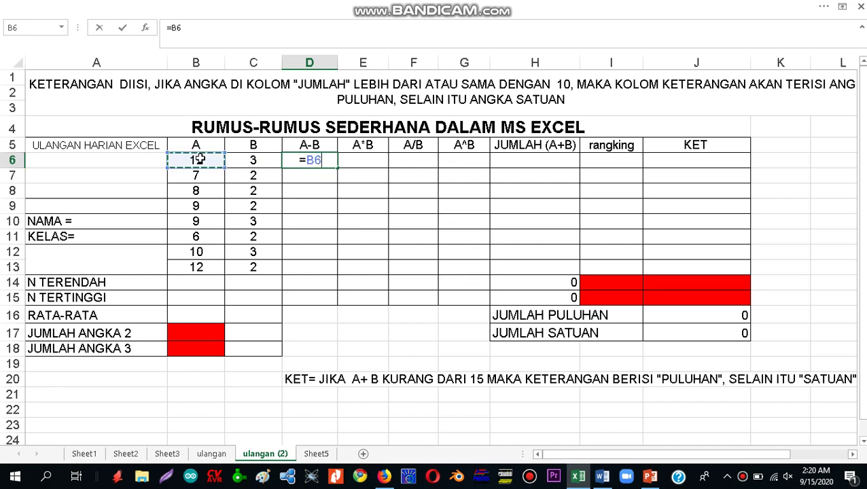
text(-)
click(252, 160)
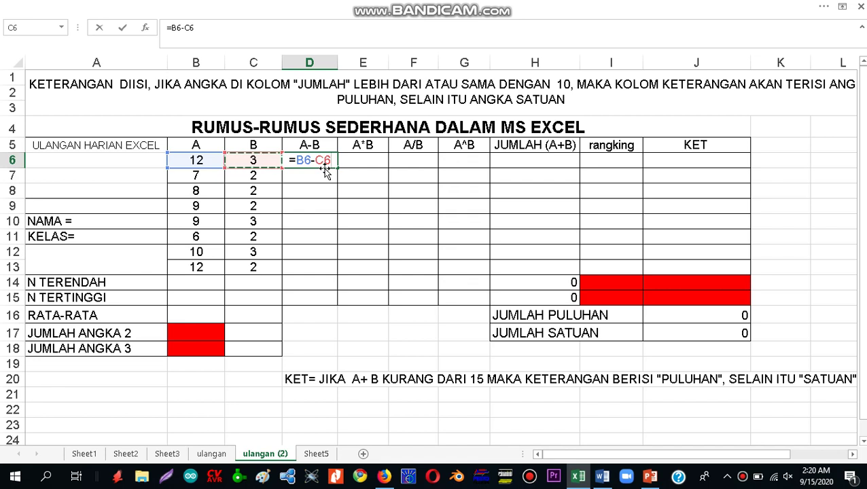
key(Return)
key(Return)
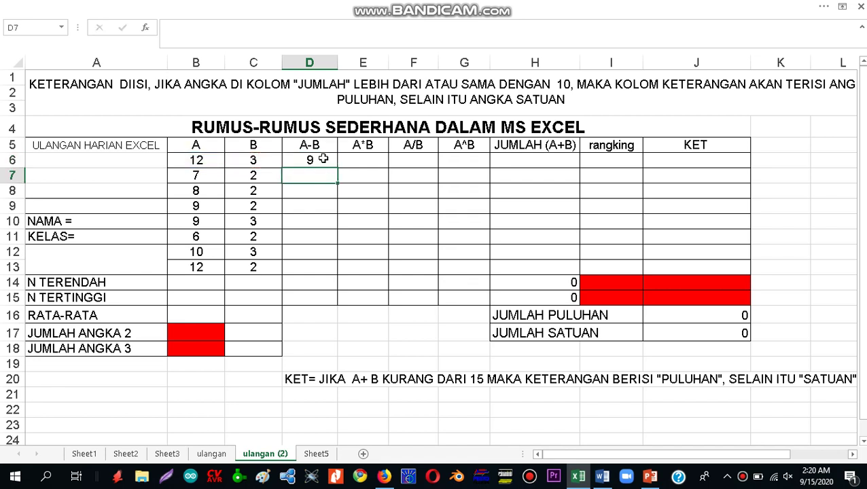
click(322, 158)
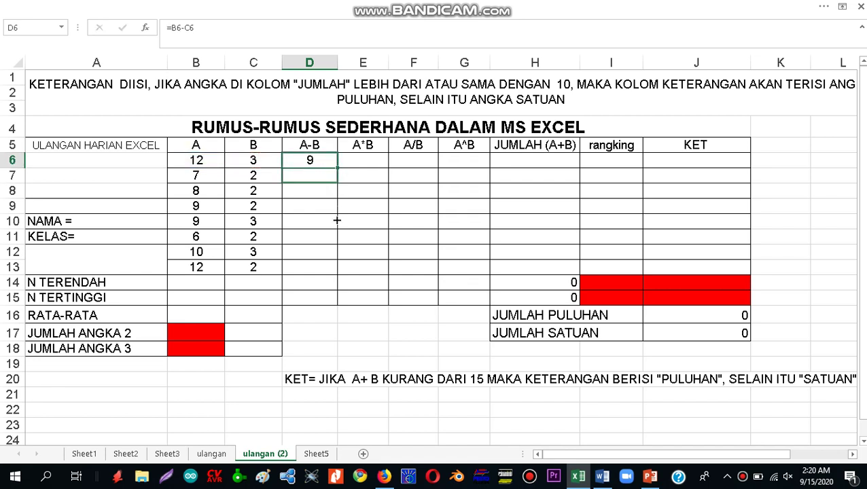
drag(337, 167, 337, 272)
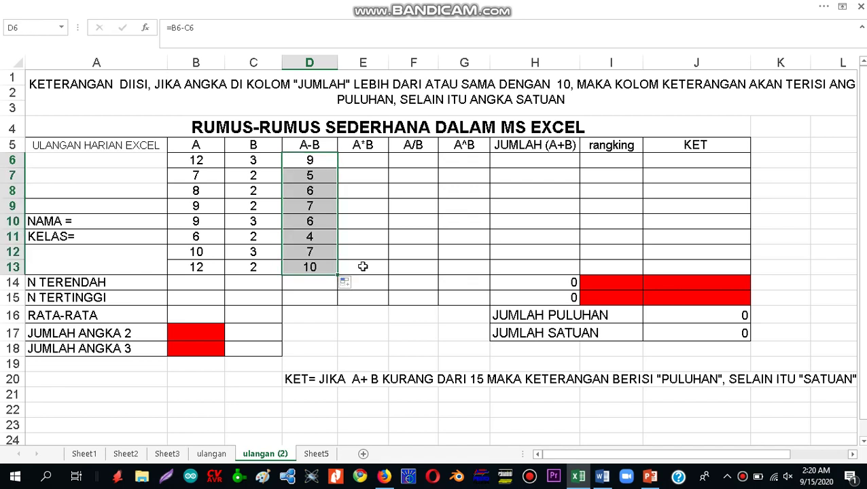
Enter =B6*C6 in E6 and fill the A*B products down to E13
click(358, 164)
text(=)
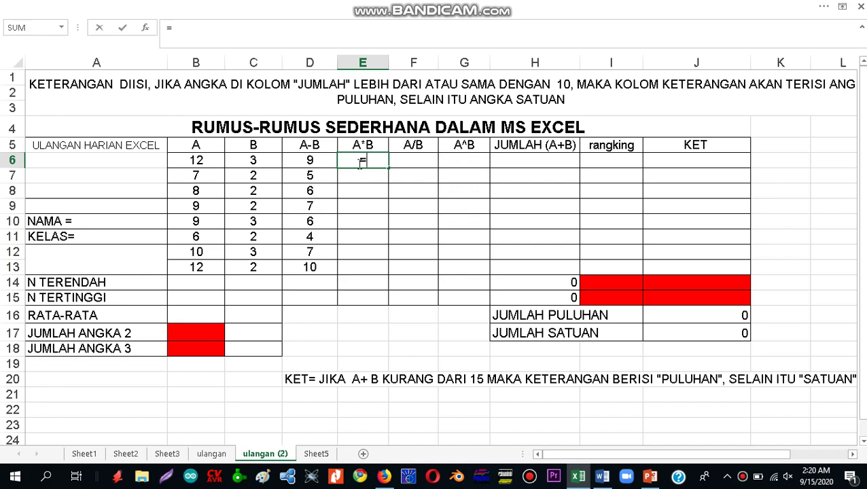
click(203, 163)
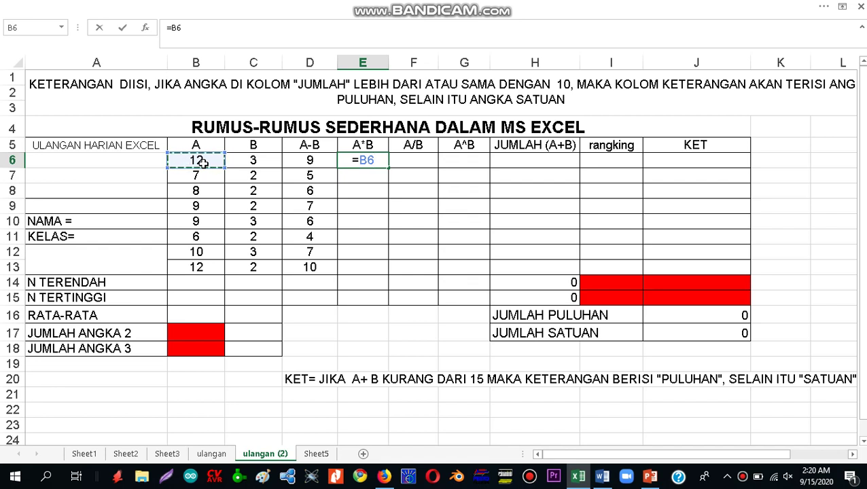
text(*)
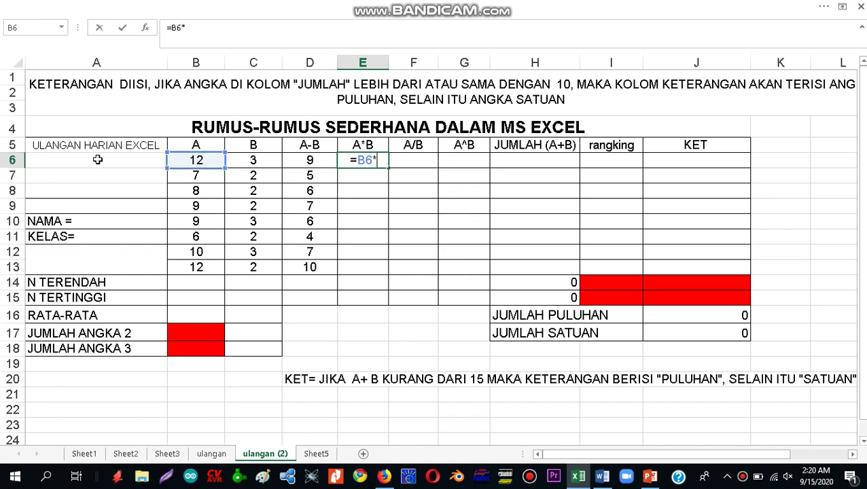
click(270, 162)
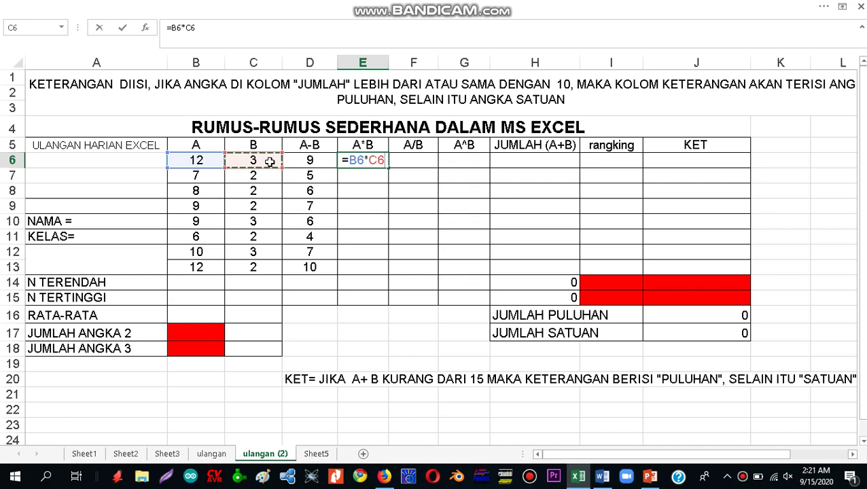
key(Return)
click(346, 161)
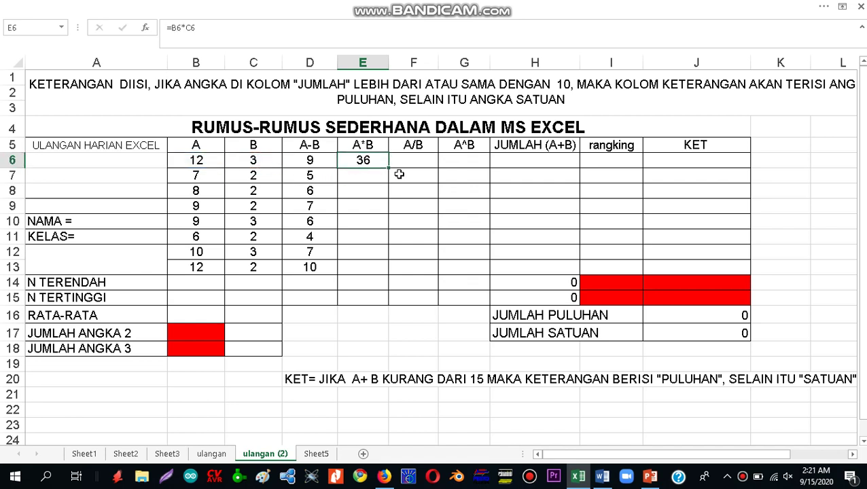
drag(388, 167, 386, 273)
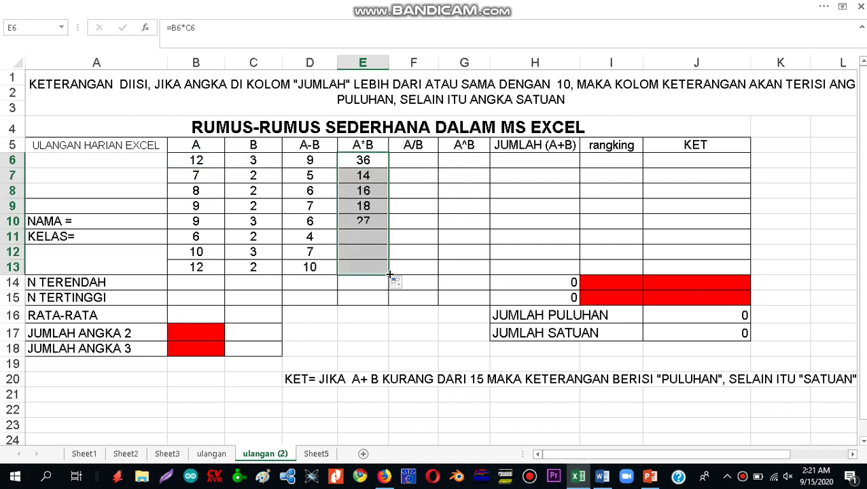
Enter =B6/C6 in F6 and fill the A/B quotients down to F13
click(412, 165)
text(=)
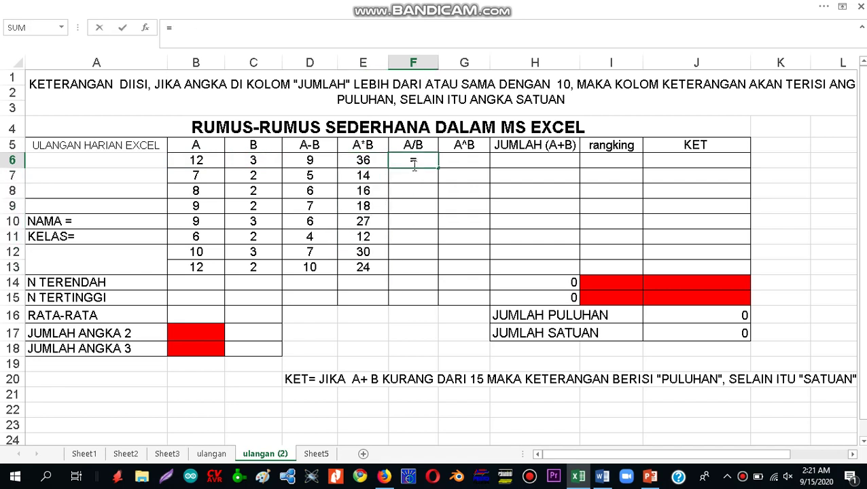
click(212, 160)
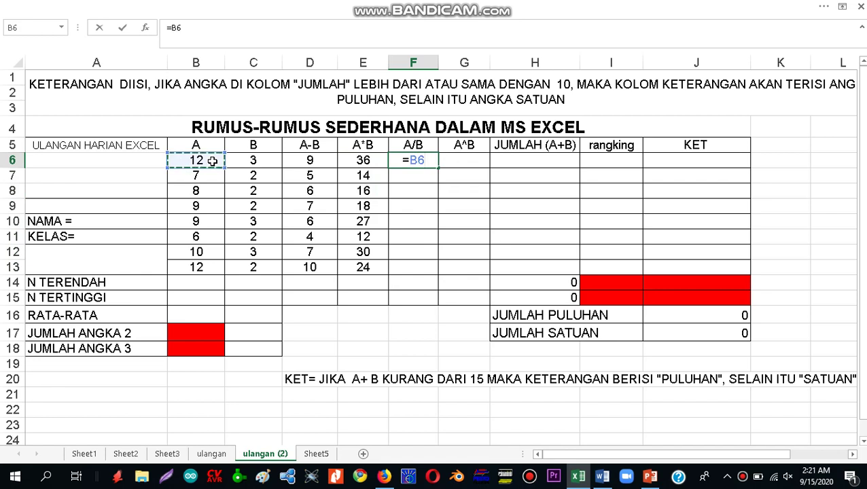
text(/)
click(243, 160)
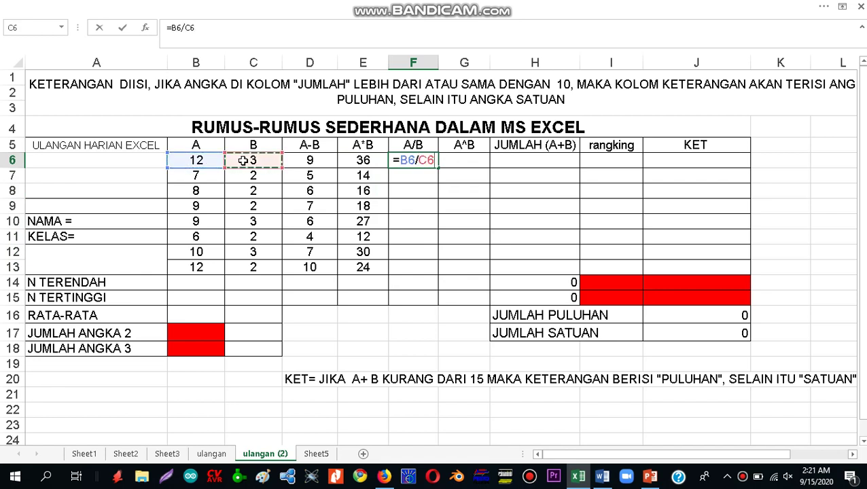
key(Return)
click(395, 160)
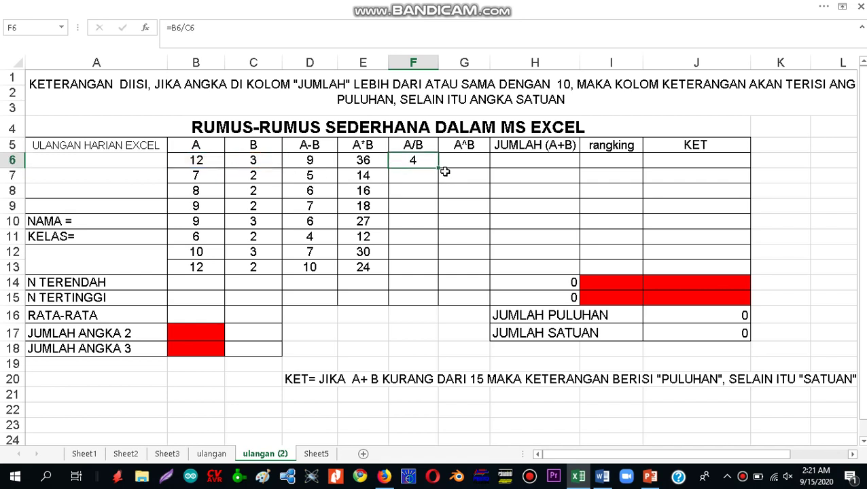
drag(439, 167, 431, 282)
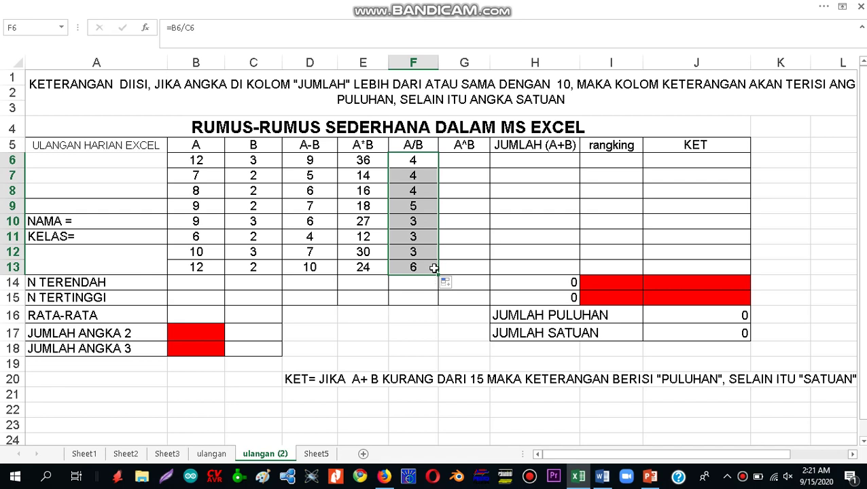
click(455, 161)
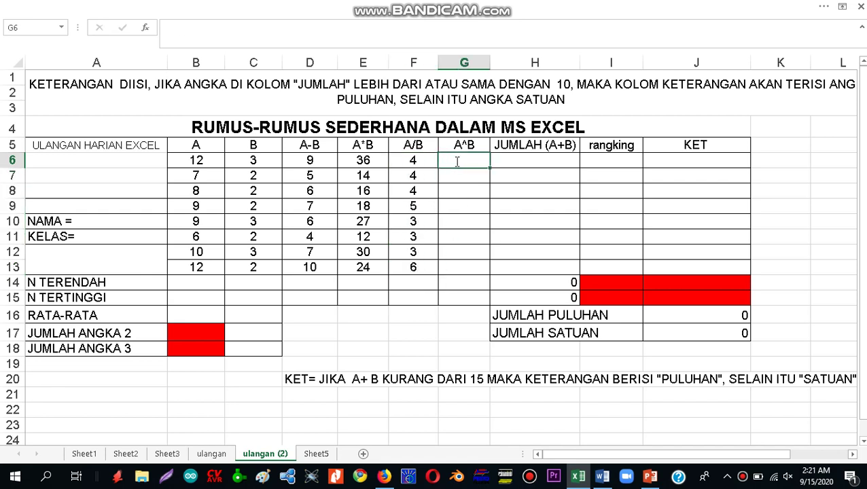
Enter =B6^C6 in G6 and fill the A^B column down to G13
text(=)
click(199, 163)
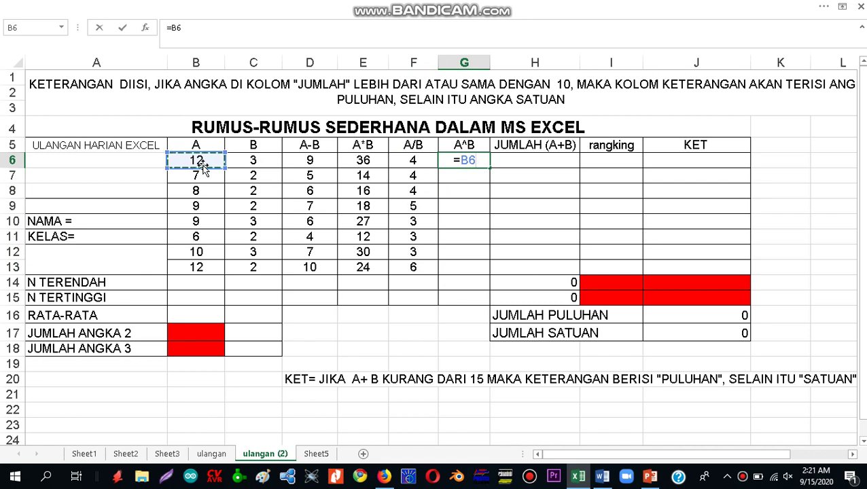
text(^)
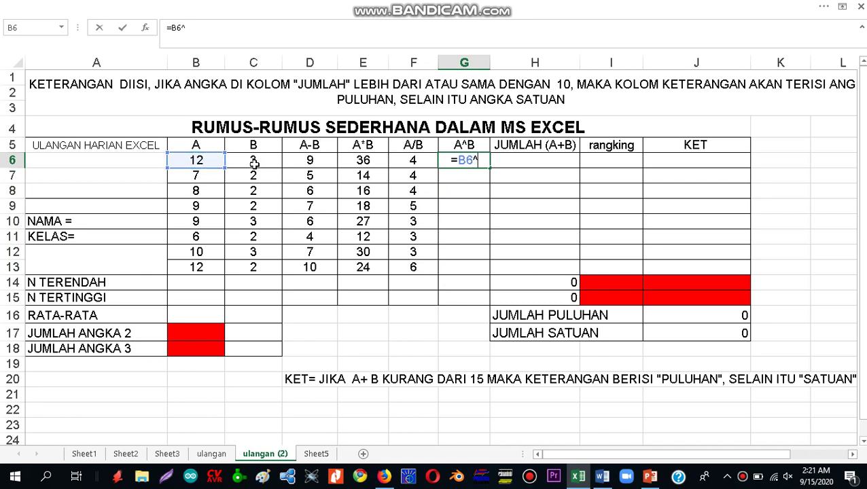
click(253, 162)
key(ctrl+Return)
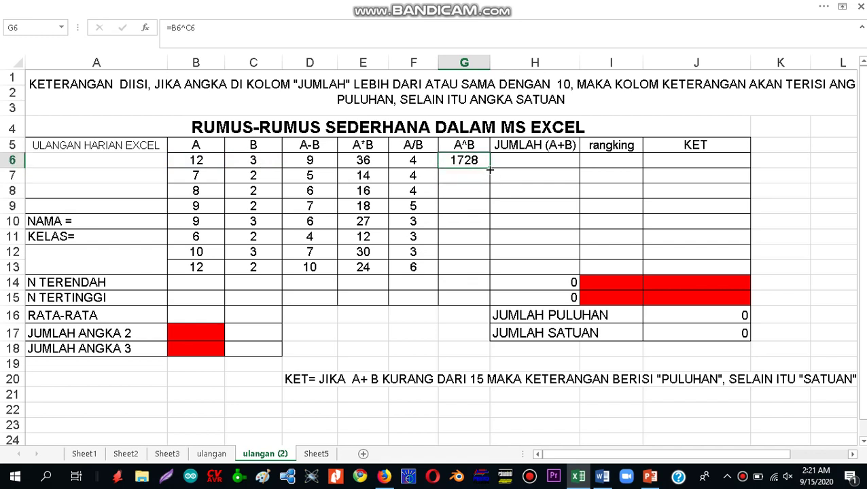
drag(490, 167, 482, 270)
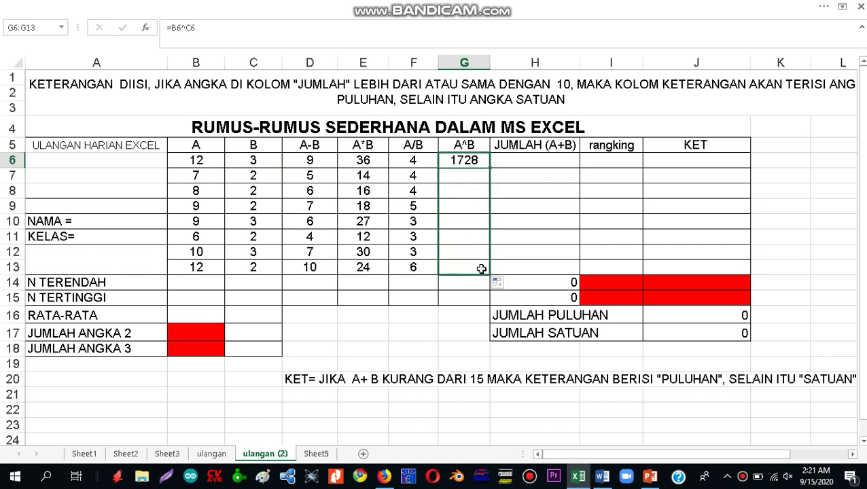
Enter =B6+C6 in H6 and fill the JUMLAH (A+B) totals down to H13
click(527, 158)
double_click(528, 158)
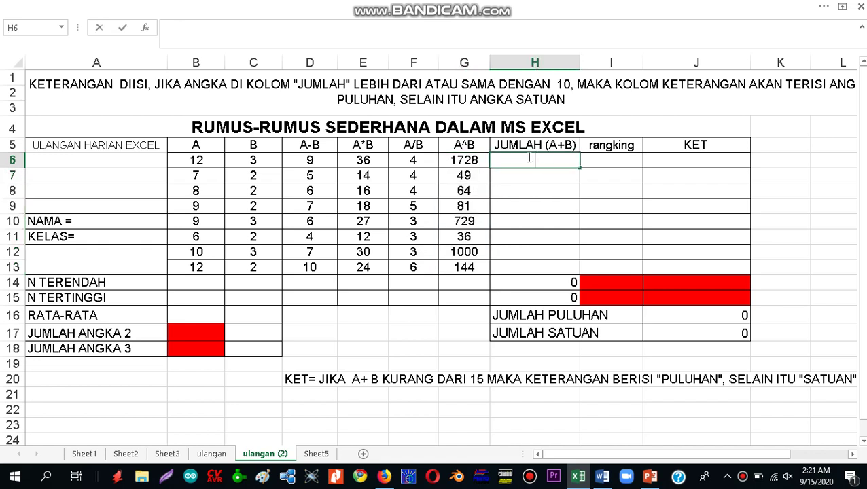
text(=)
click(207, 161)
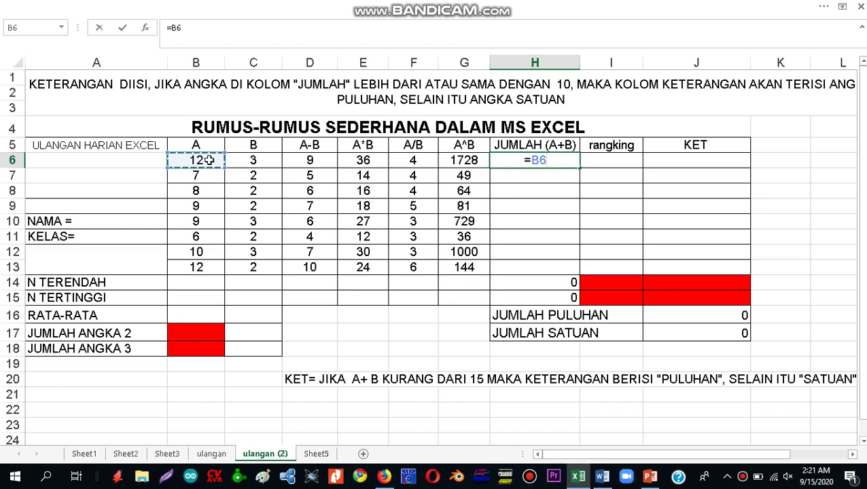
text(+)
click(243, 161)
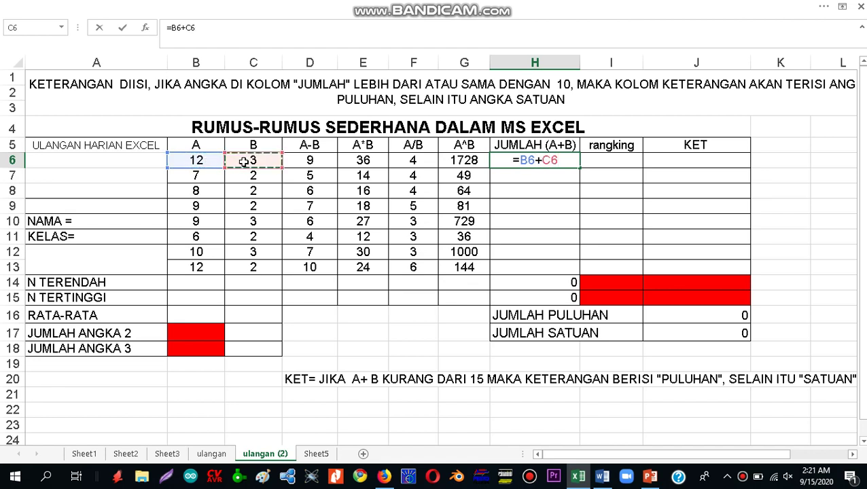
key(Return)
click(536, 163)
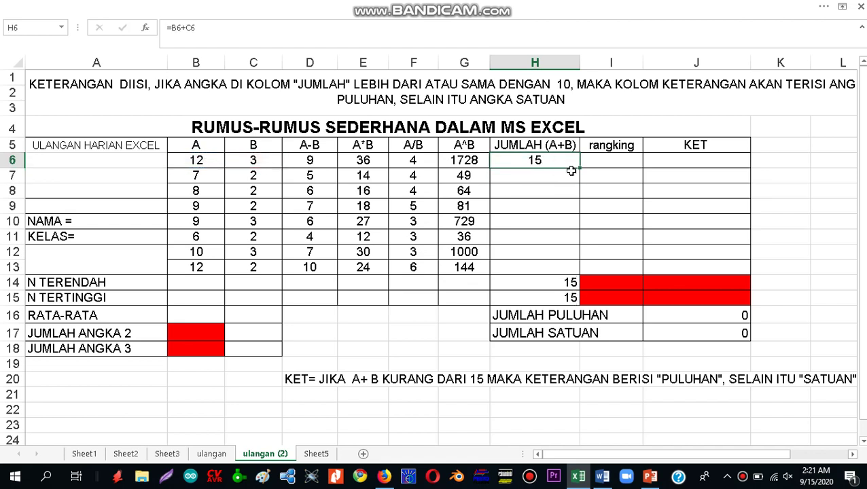
drag(579, 169, 570, 272)
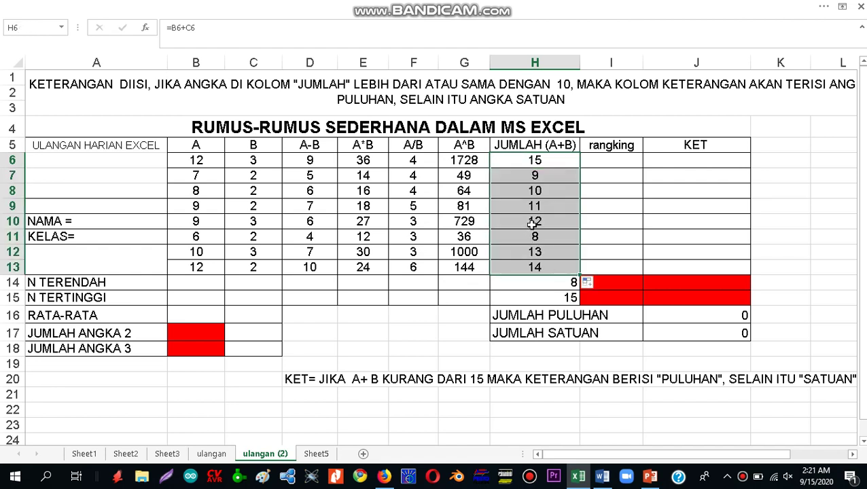
click(608, 162)
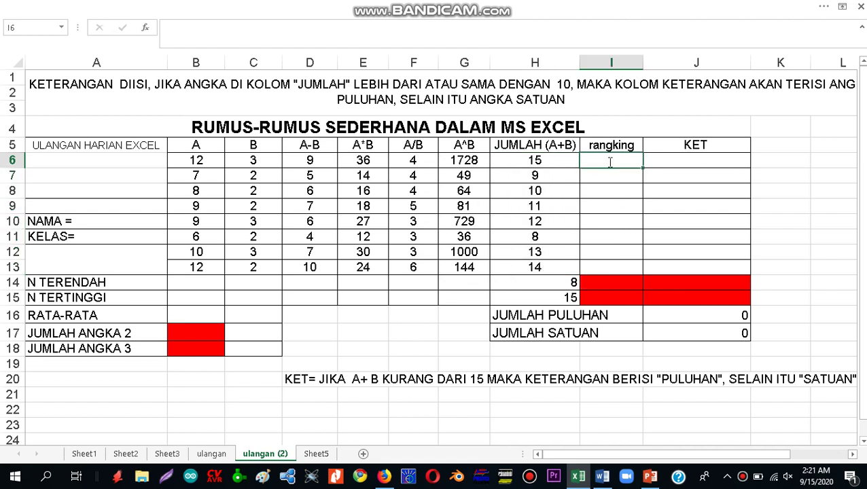
Enter =RANK(H6,$H$6:$H$13) in I6, ranking the row 6 total of 15 as 1
text(=ran)
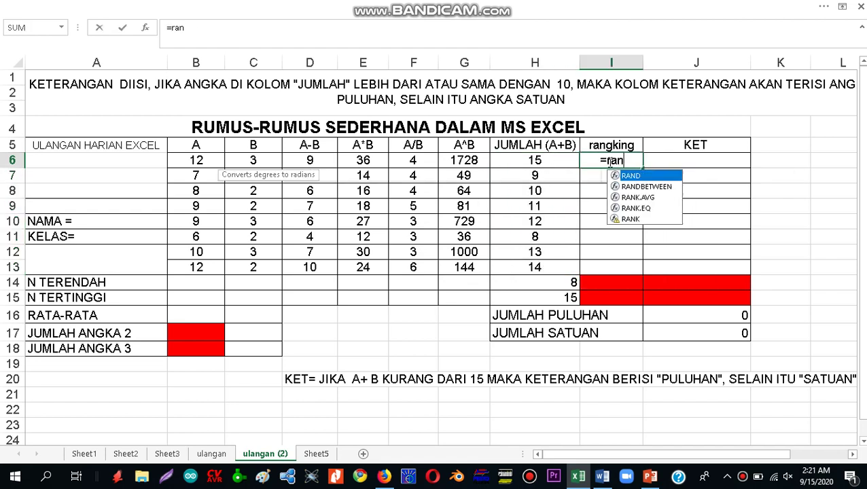
text(k()
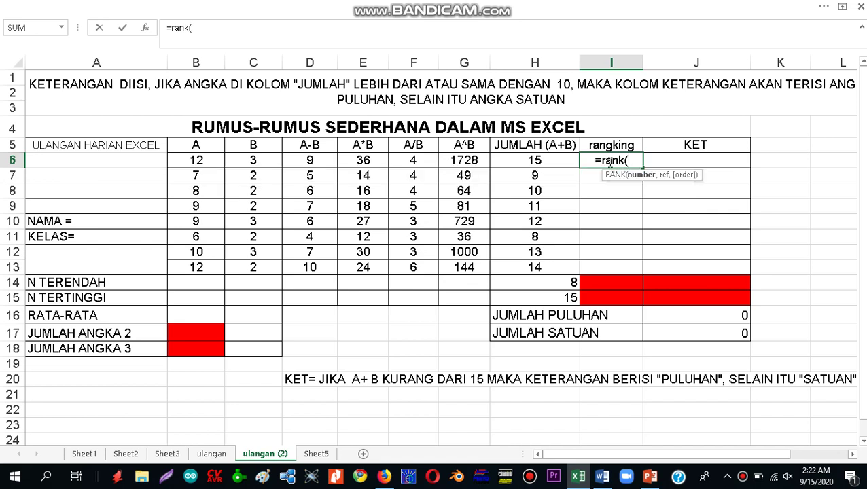
click(518, 161)
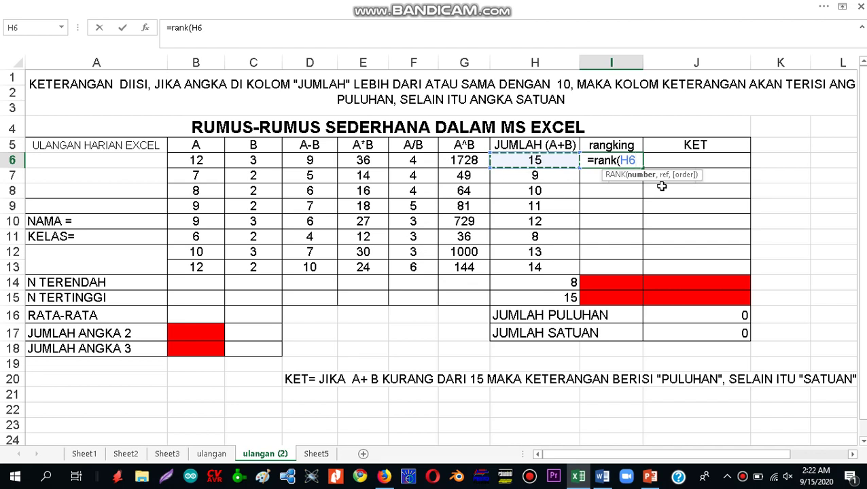
text(,)
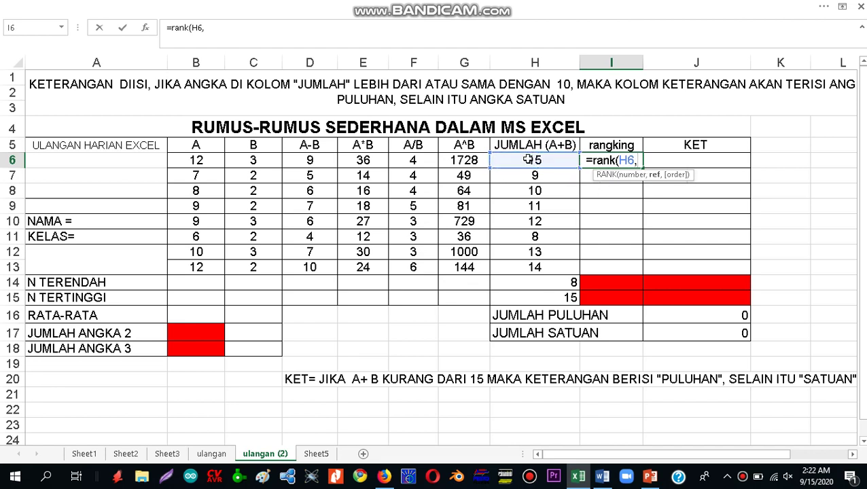
drag(528, 160, 551, 274)
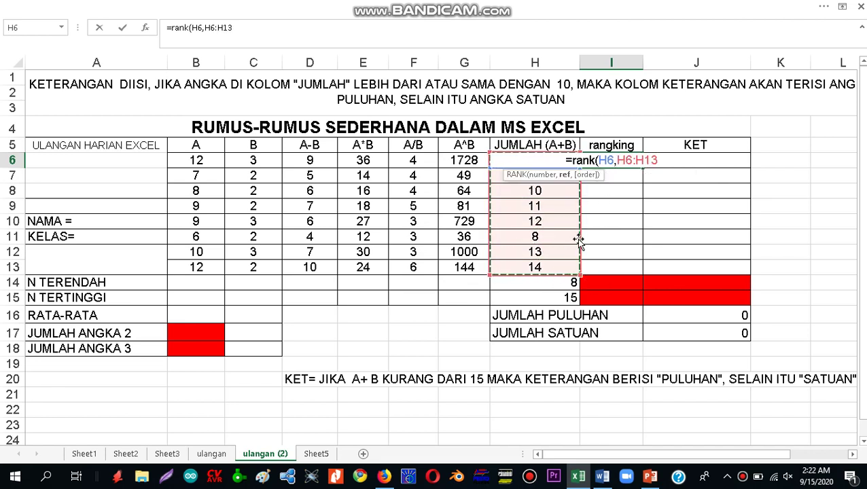
text())
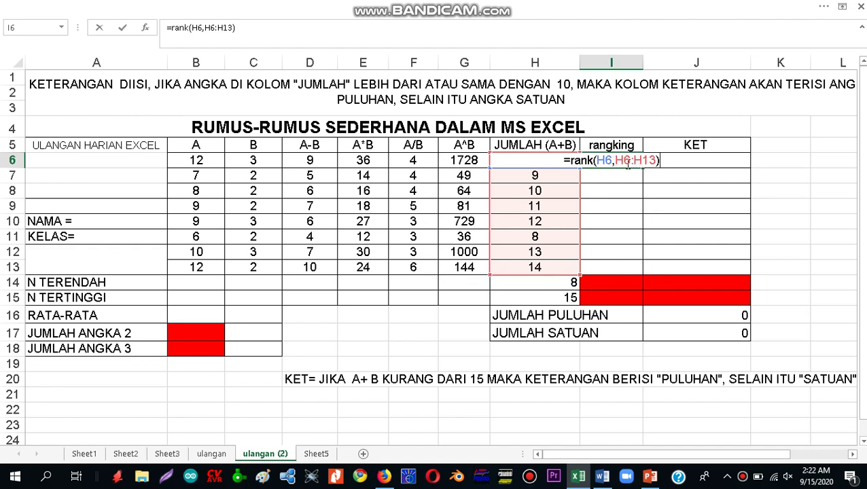
click(625, 160)
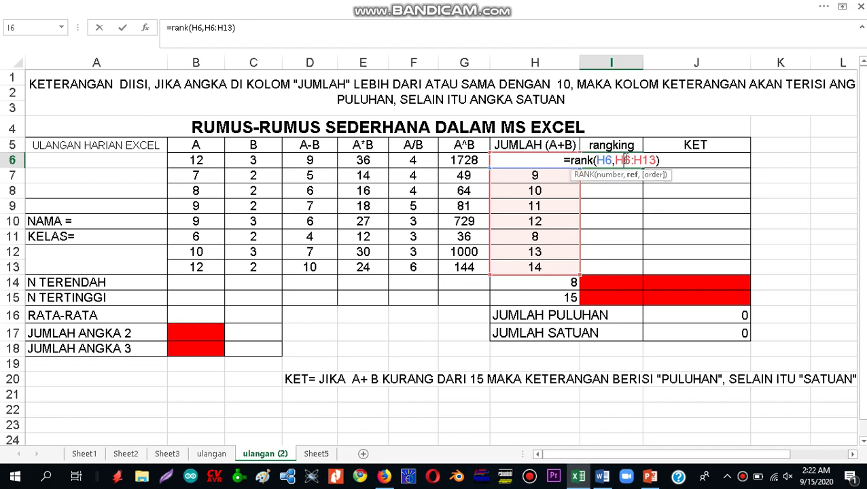
key(F4)
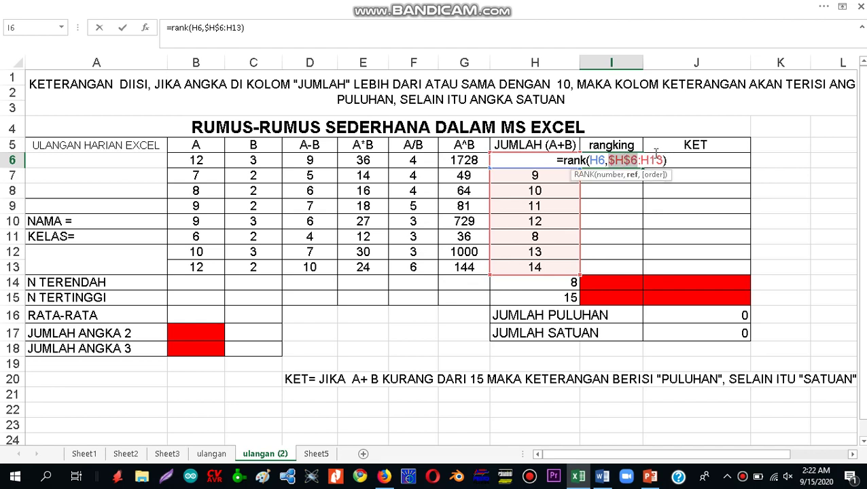
click(650, 159)
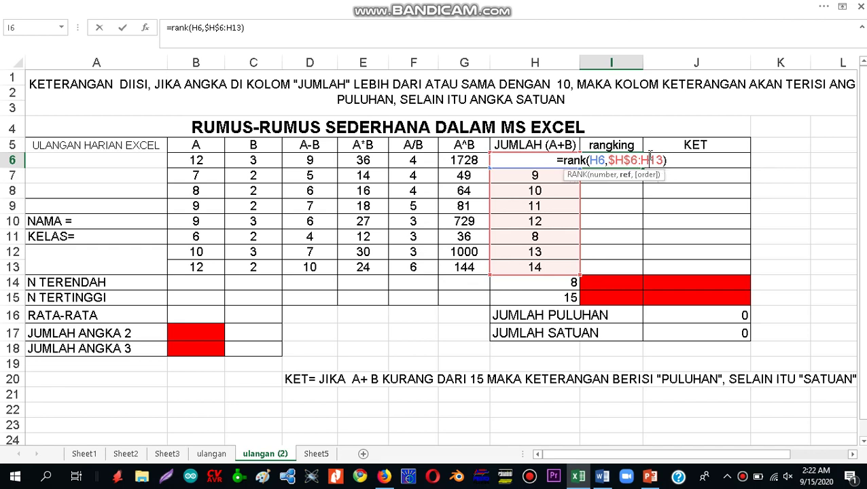
key(F4)
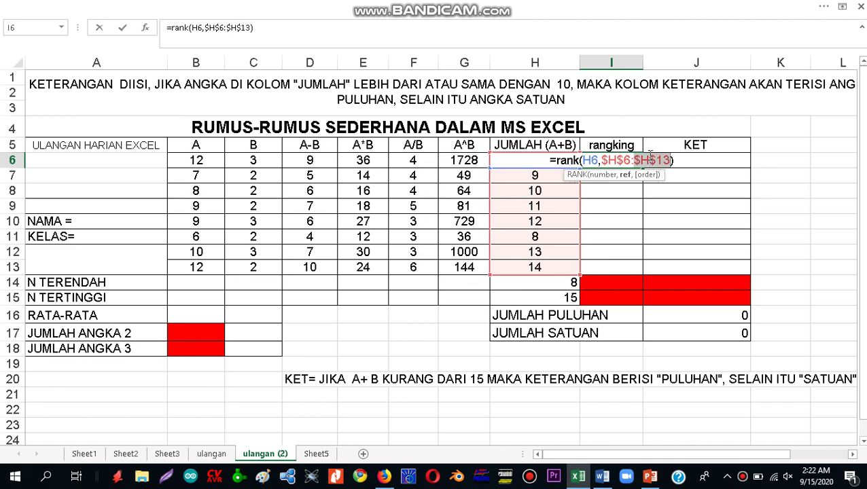
key(Return)
click(633, 159)
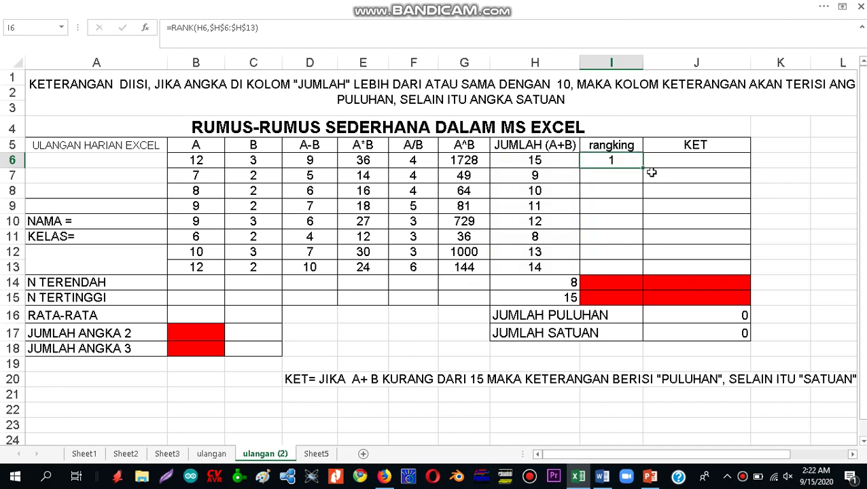
Copy the RANK formula down to I13, giving ranks 1, 7, 6, 5, 4, 8, 3, 2
drag(645, 171, 632, 270)
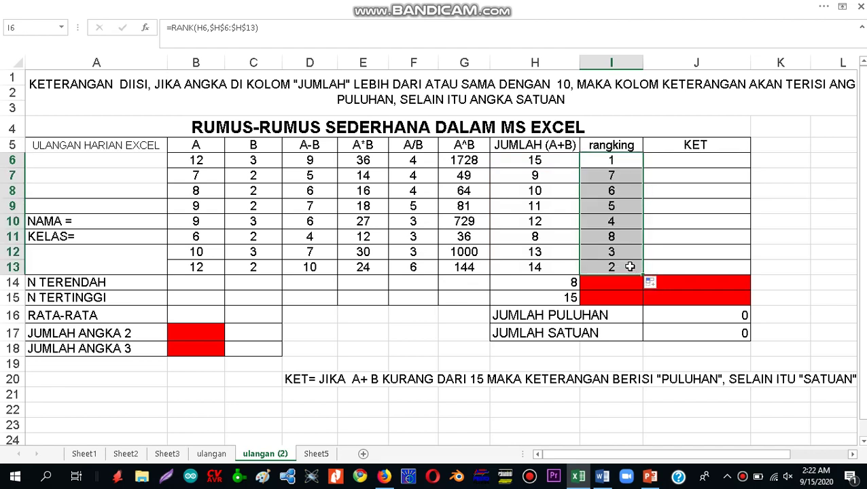
click(677, 160)
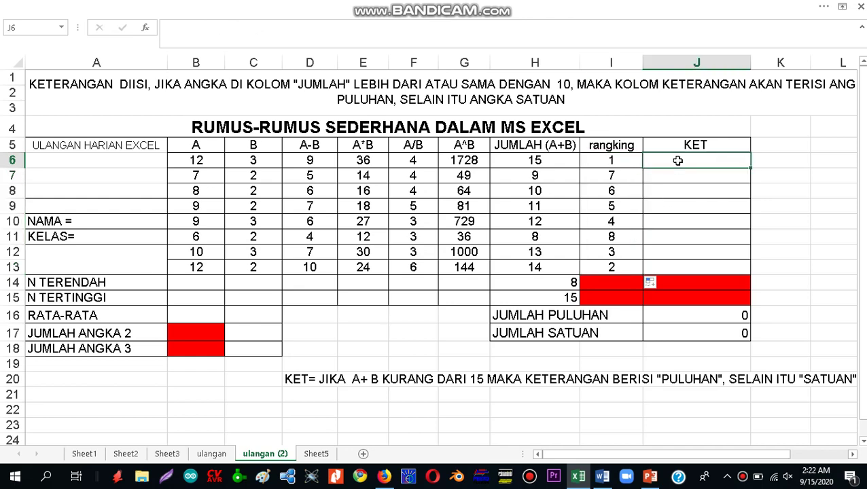
click(134, 87)
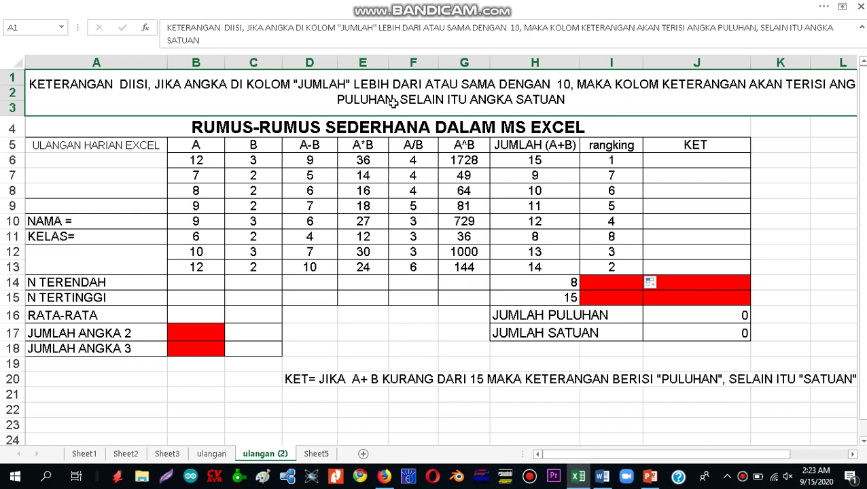
click(672, 160)
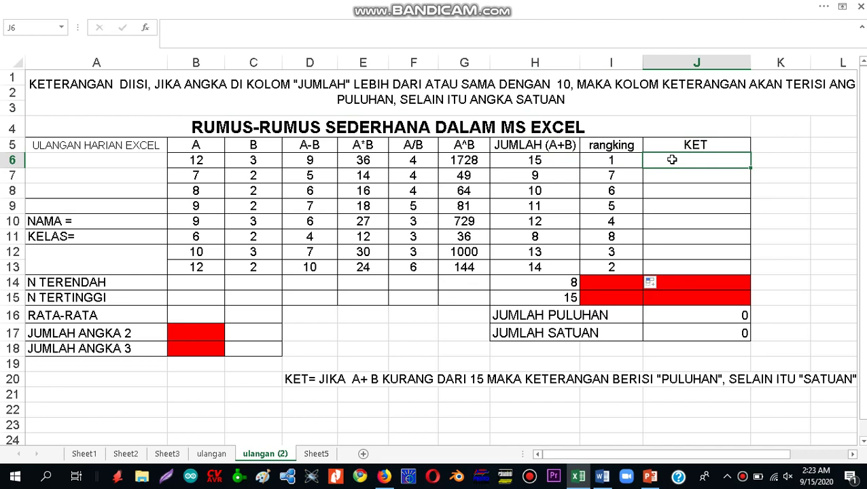
Enter =IF(H6>=10,"puluhan","satuan") in J6, which shows puluhan for the total of 15
double_click(671, 160)
text(=)
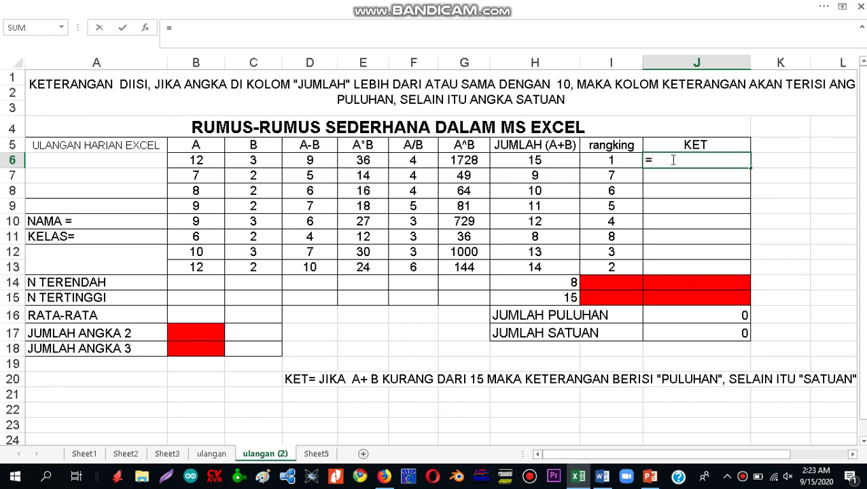
text(if()
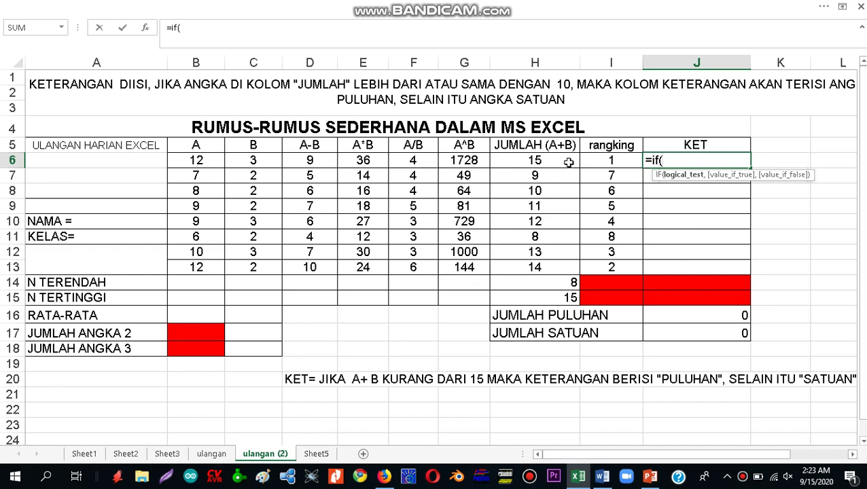
click(535, 161)
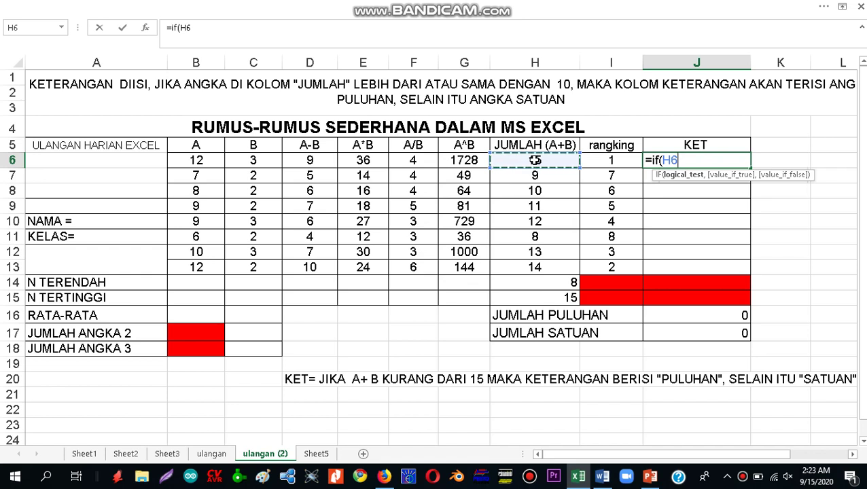
text(>)
text(=)
text(10)
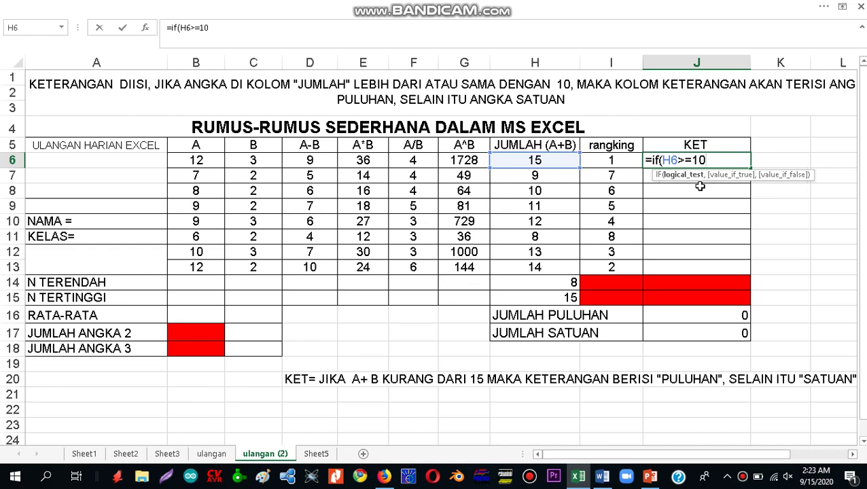
text(,)
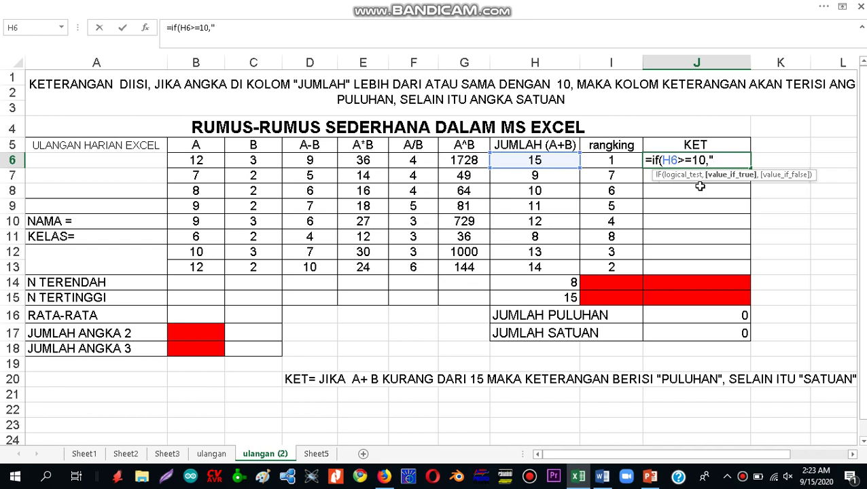
text(puluhan")
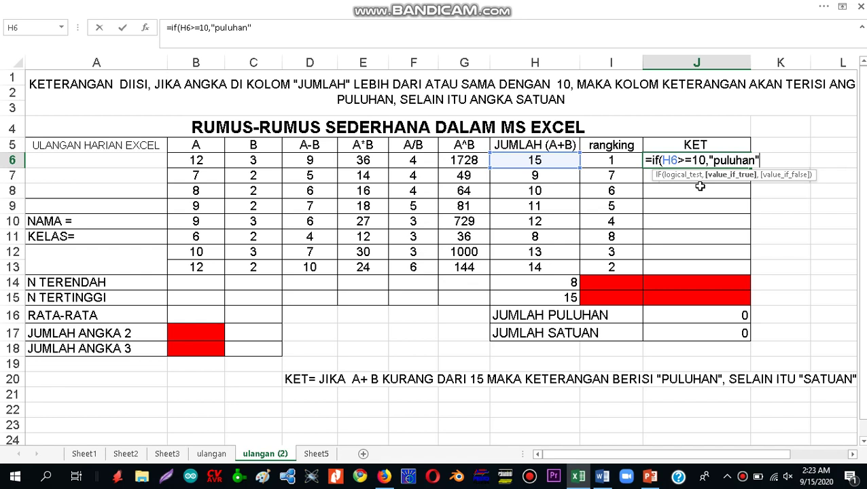
text(,)
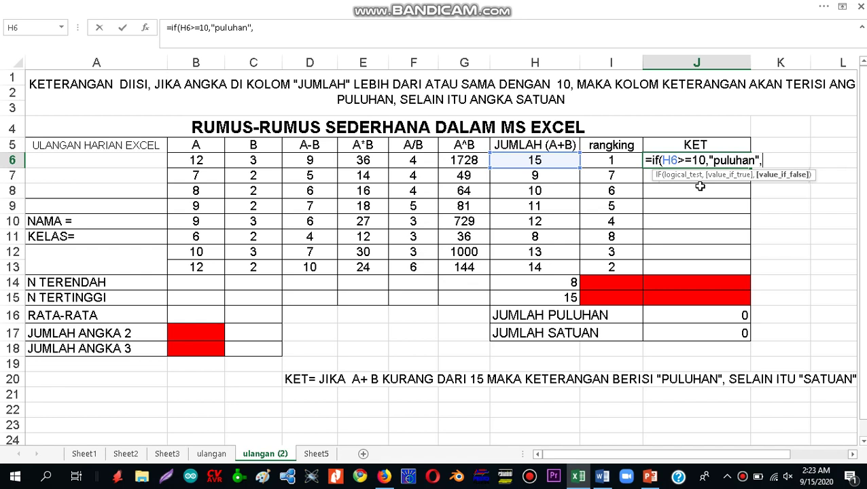
text("satuan")
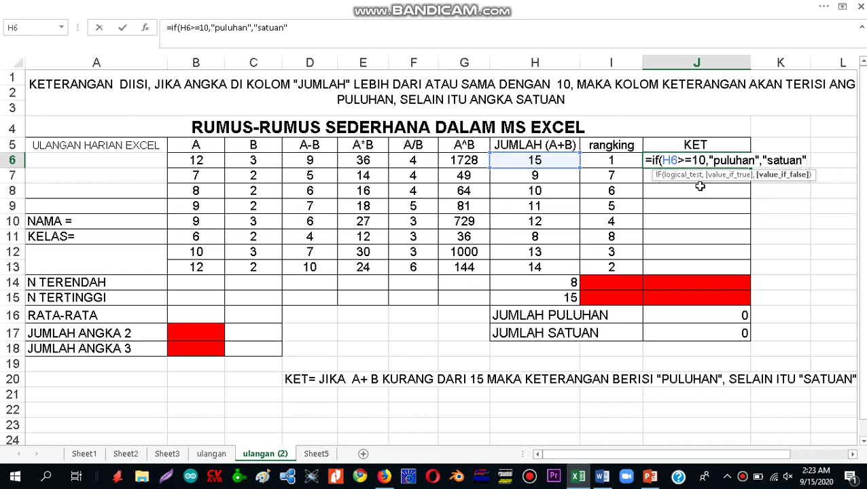
text())
key(Return)
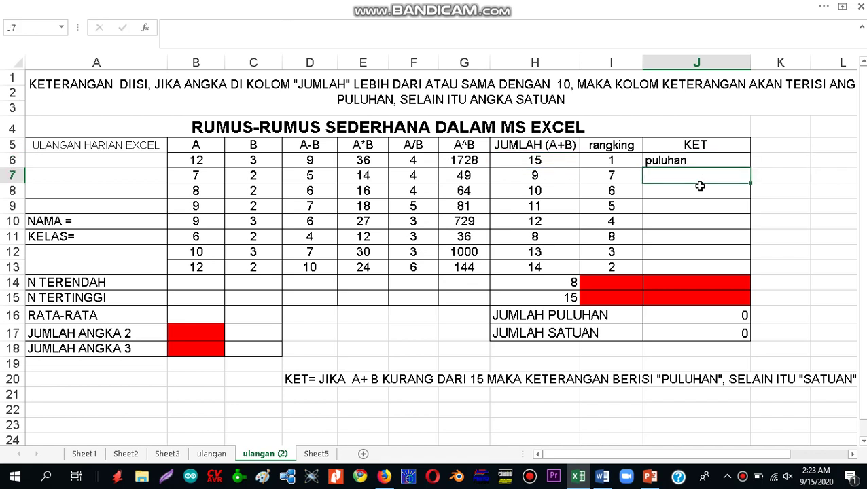
click(699, 161)
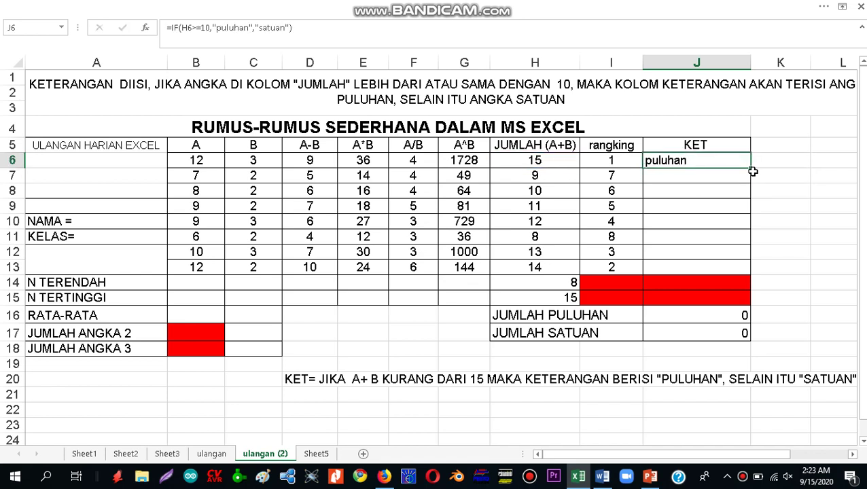
Copy the IF formula down to J13, labelling rows 7 and 11 satuan and the rest puluhan
drag(753, 169, 750, 274)
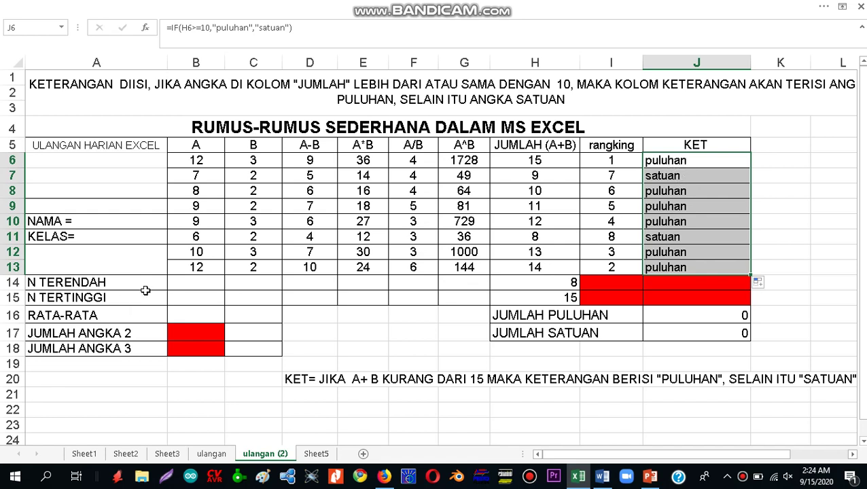
click(200, 284)
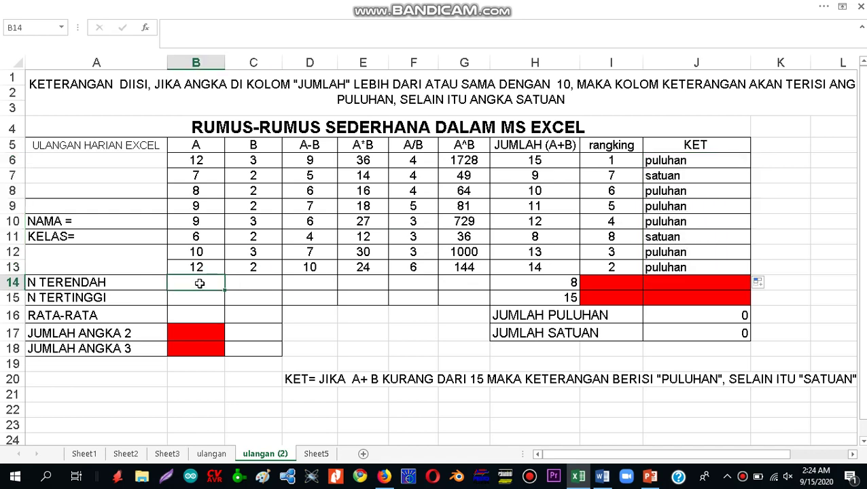
Enter =MIN(B6:B13) in B14 to get the lowest A value, 6
text(=m)
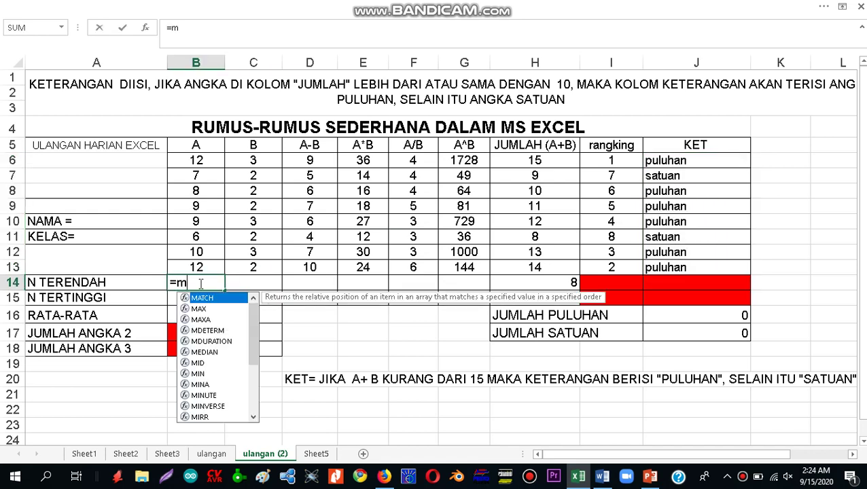
text(in()
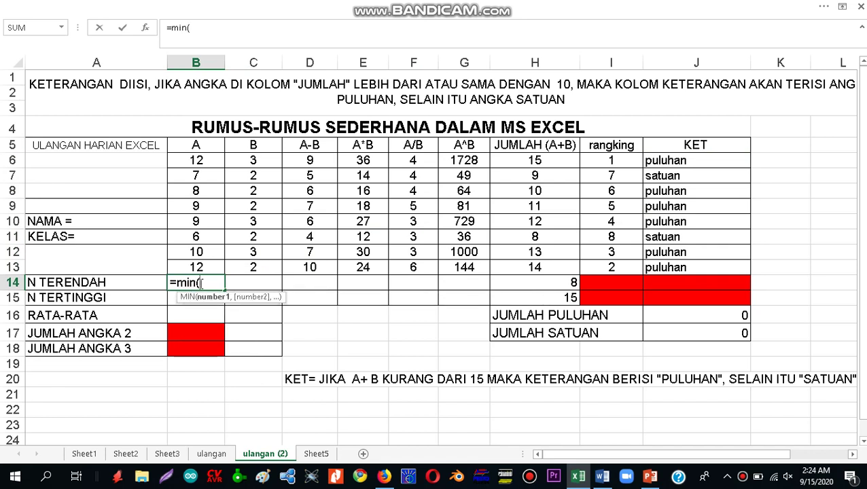
drag(195, 161, 192, 275)
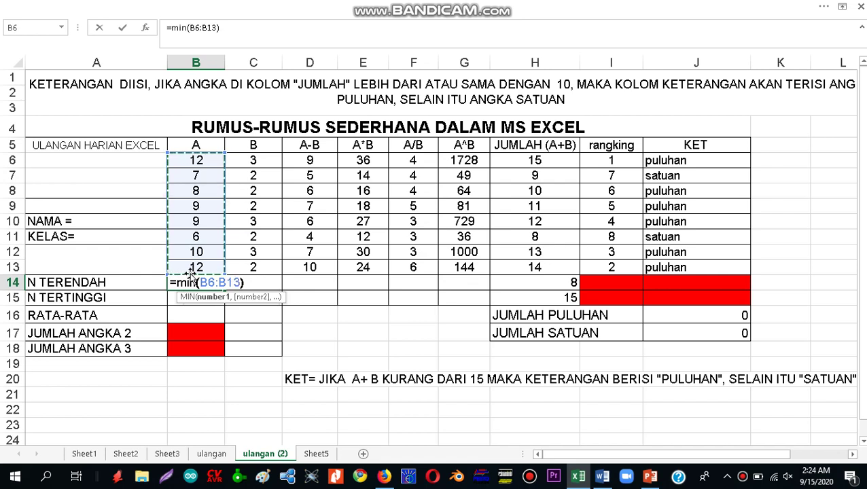
key(Return)
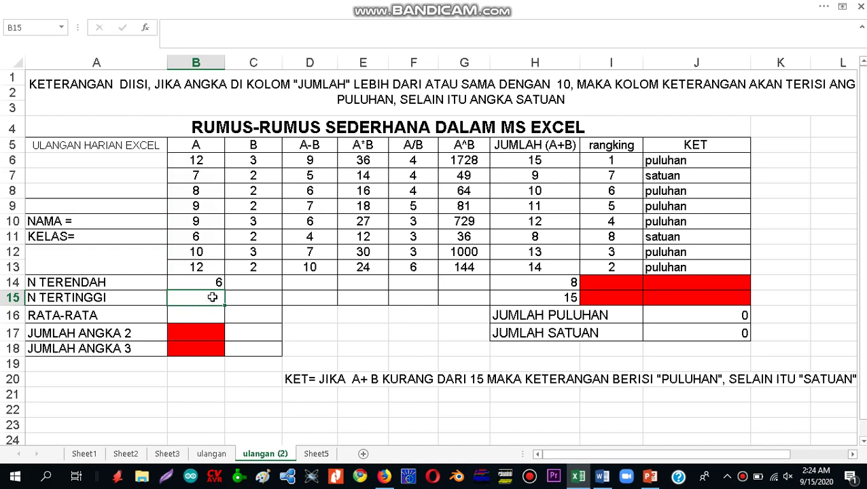
Enter =MAX(B6:B13) in B15 for the highest A value, 12
text(=)
text(max()
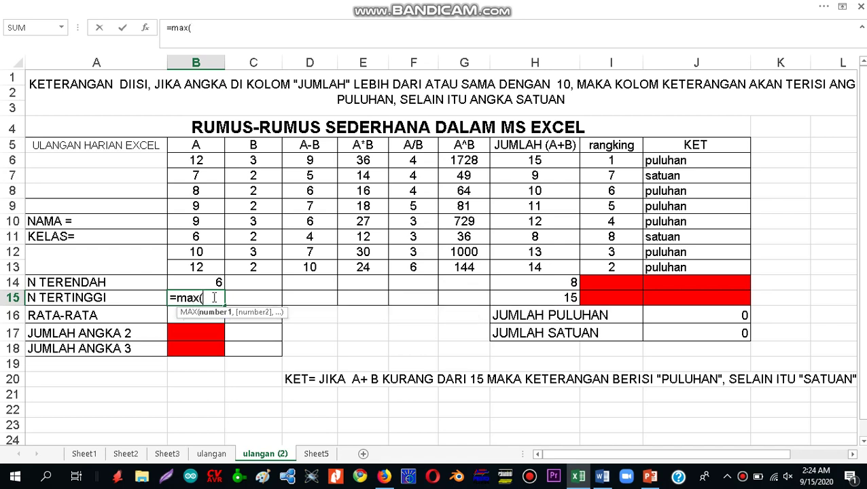
drag(213, 161, 208, 269)
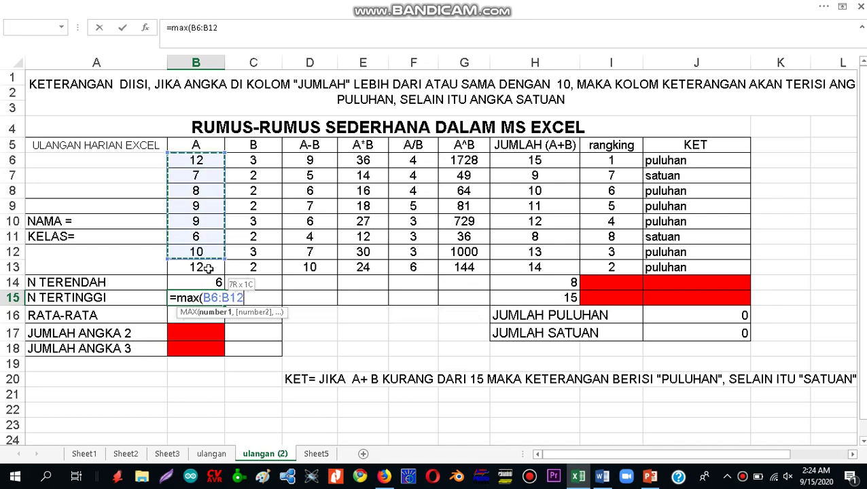
text())
key(Return)
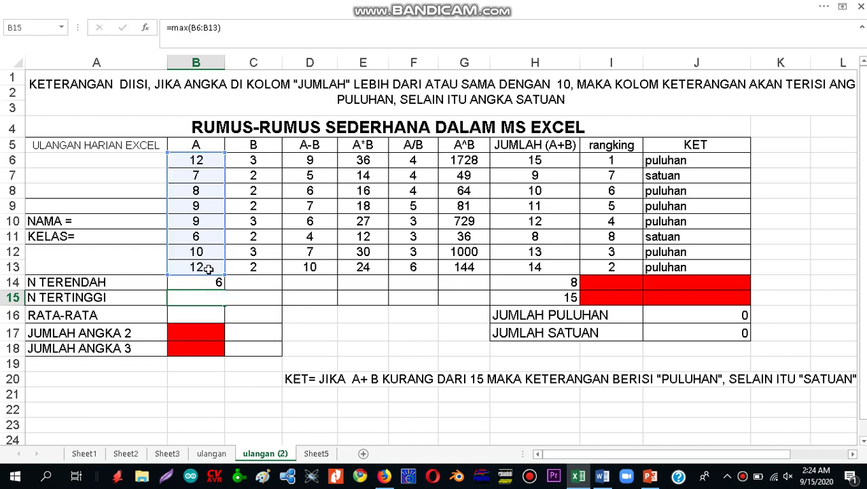
Enter =AVERAGE(B6:B13) in B16, giving an average A value of 9.125
text(=)
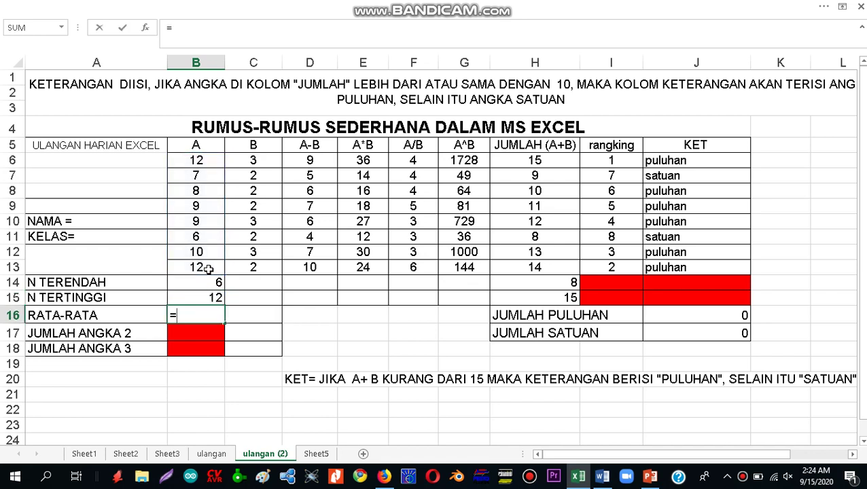
text(aver)
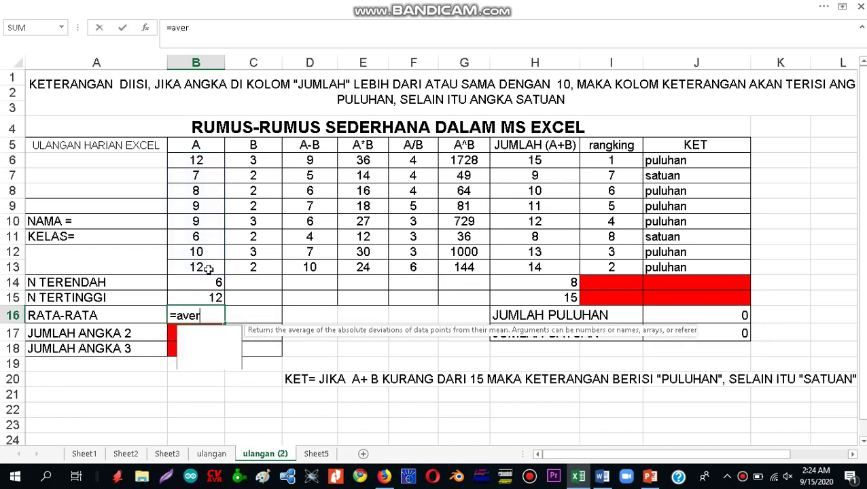
text(age)
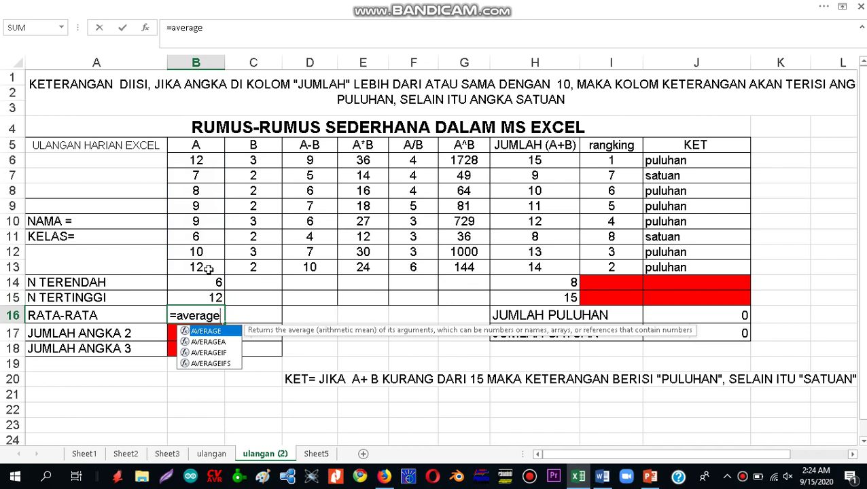
text(()
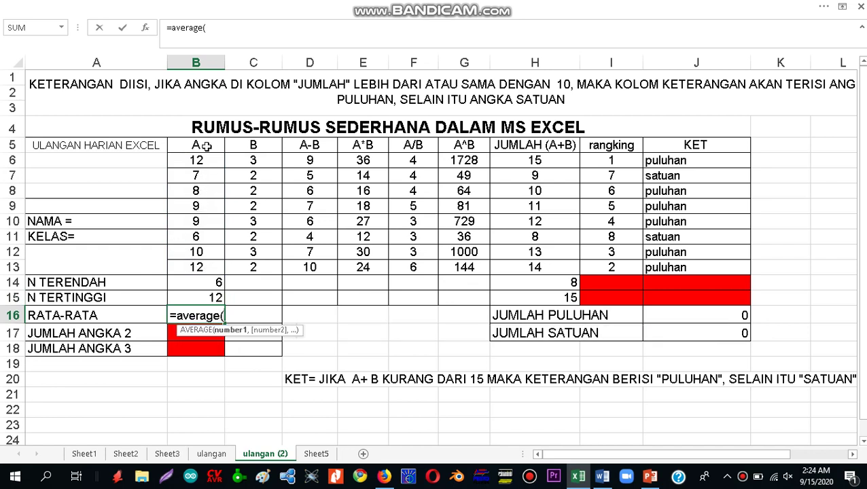
drag(197, 160, 188, 261)
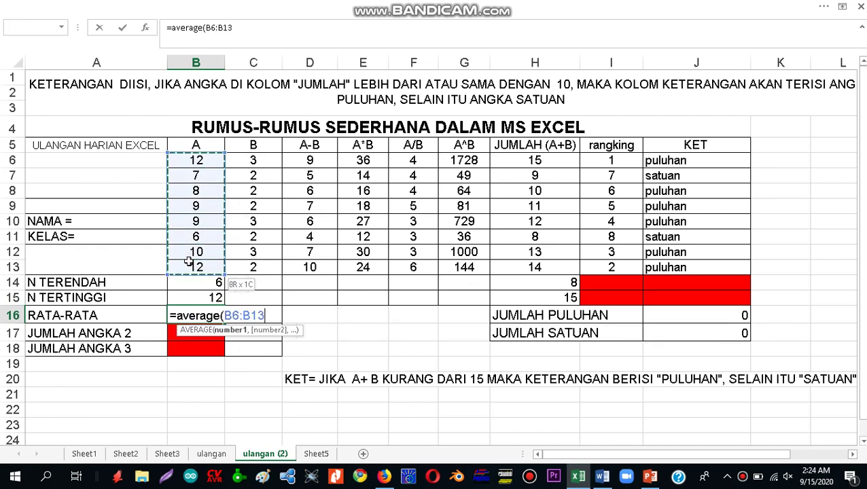
text())
key(Return)
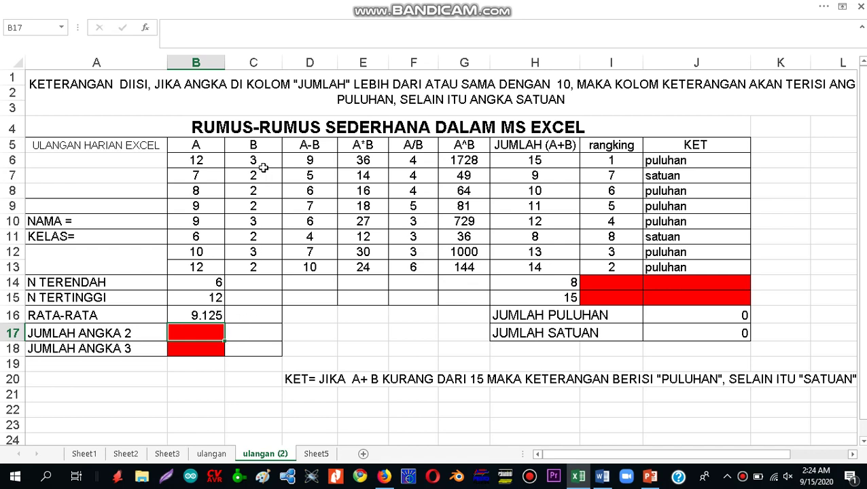
Enter =COUNTIF(C6:C13,"2") in C17 to count the 2s, showing 5
drag(265, 161, 268, 265)
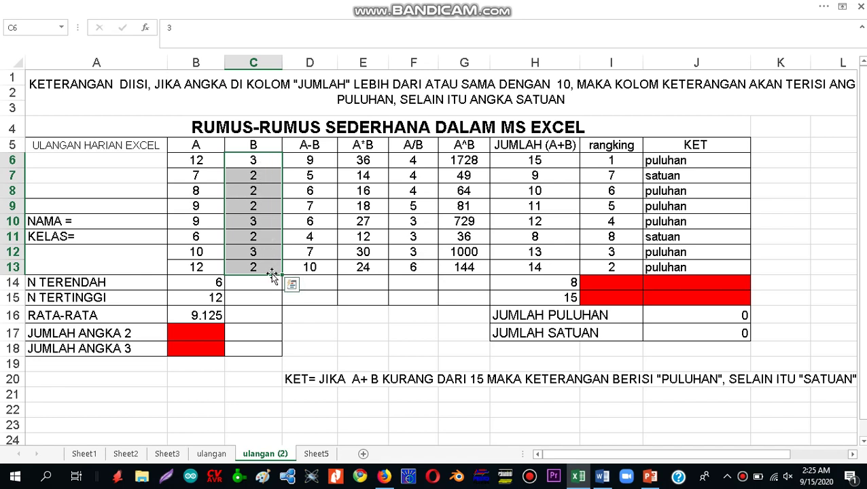
click(251, 333)
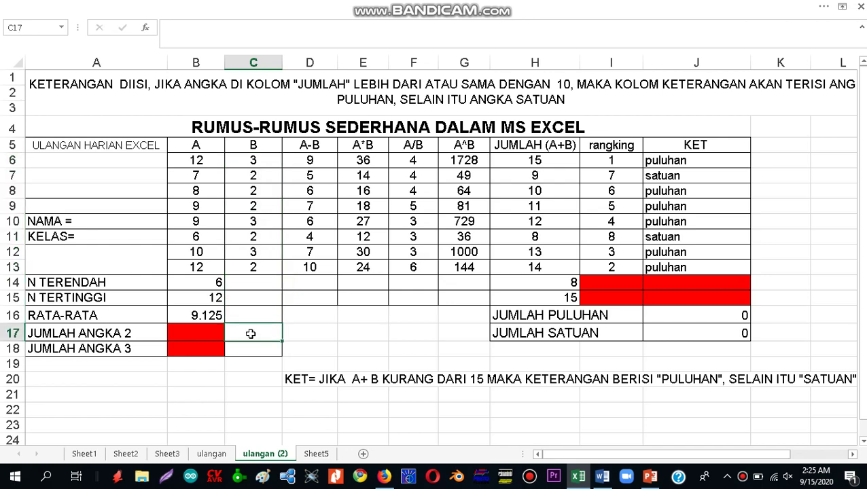
text(=cou)
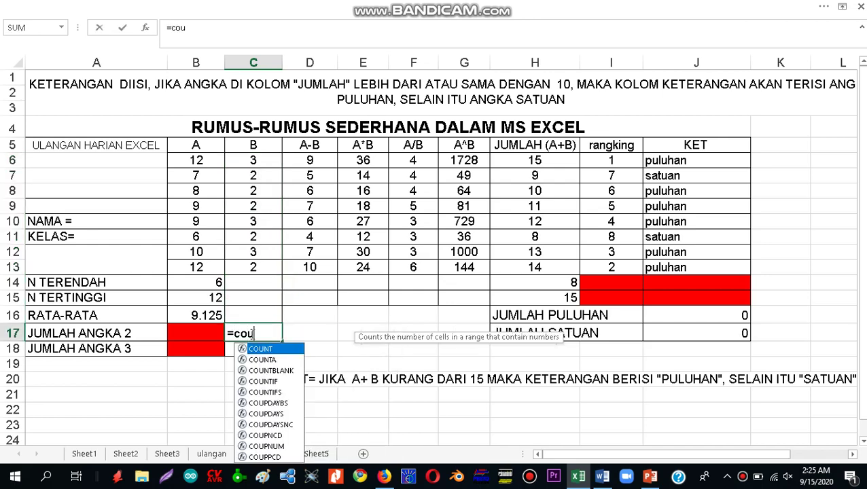
text(ntif()
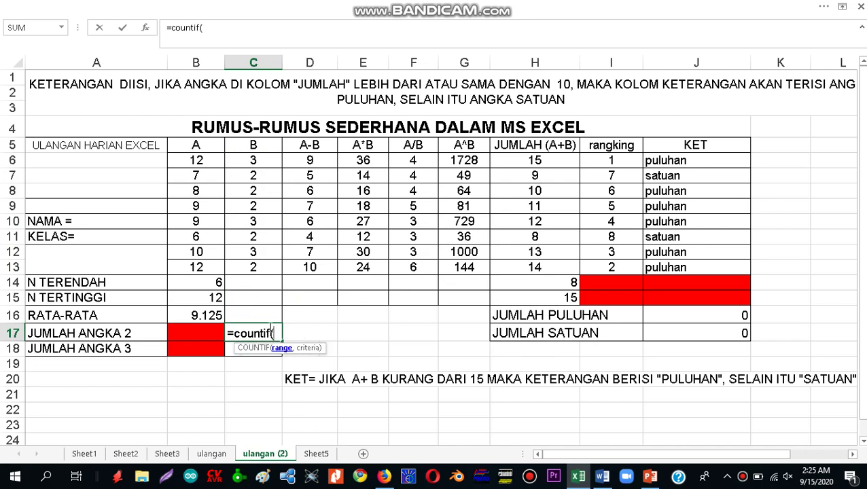
drag(264, 160, 254, 268)
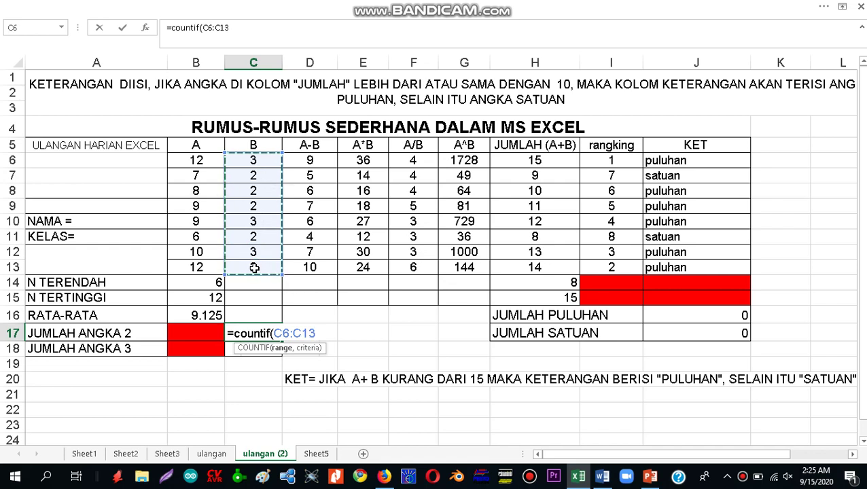
text(,")
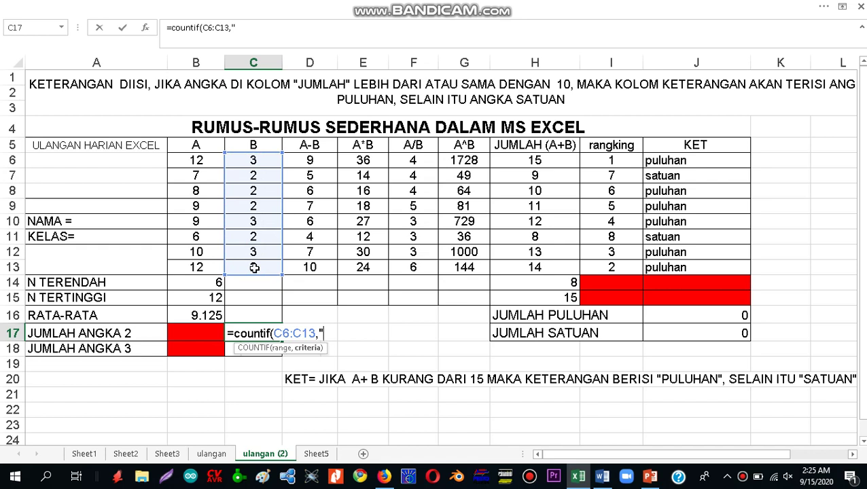
text(2")
text())
key(Return)
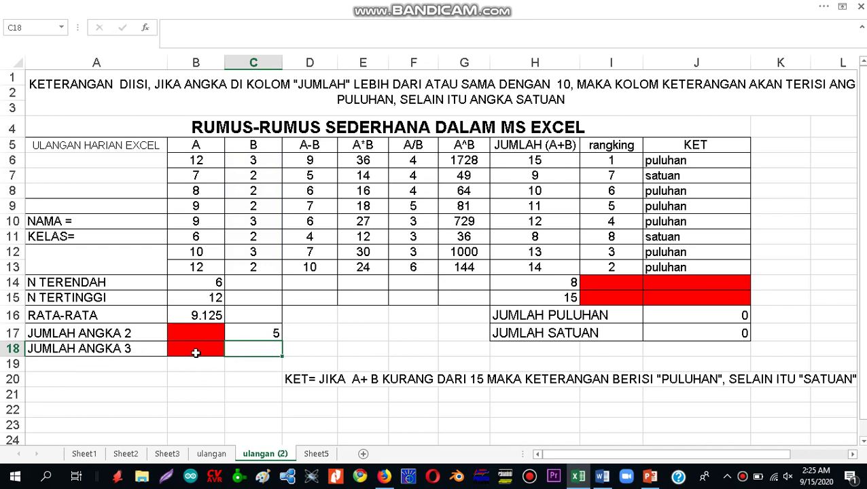
Enter =COUNTIF(C6:C13,"3") in C18 so JUMLAH ANGKA 3 shows 3
text(=)
text(counti)
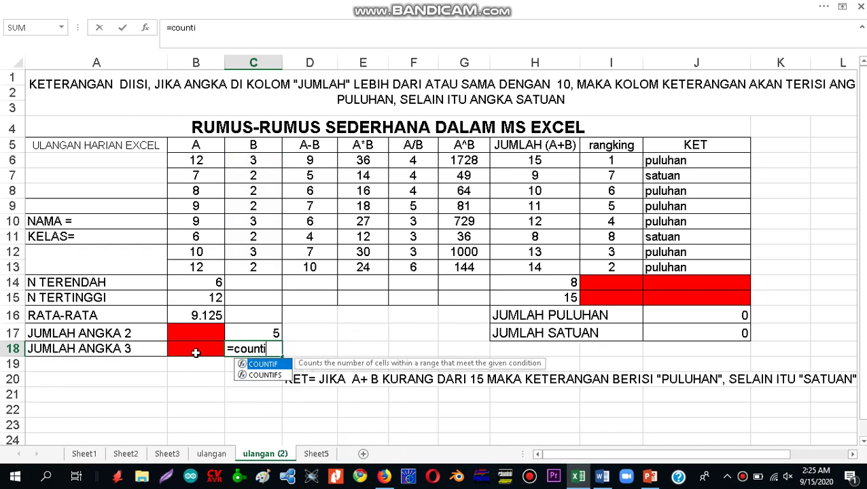
text(f()
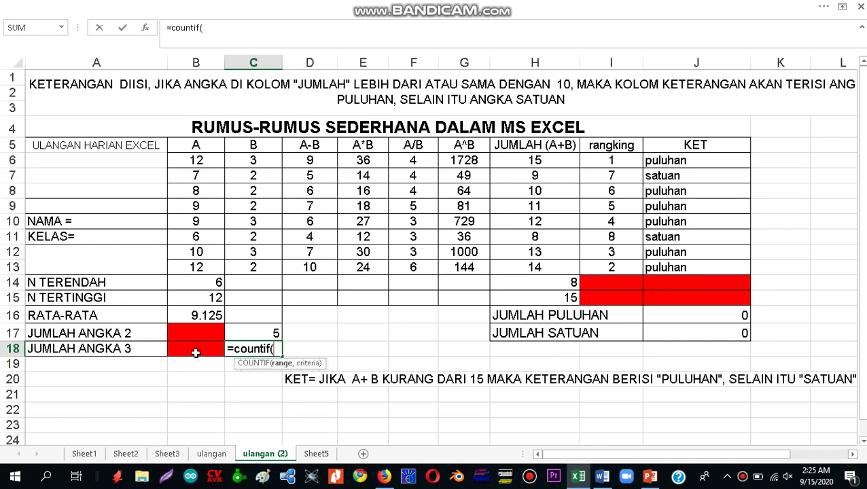
drag(266, 161, 268, 266)
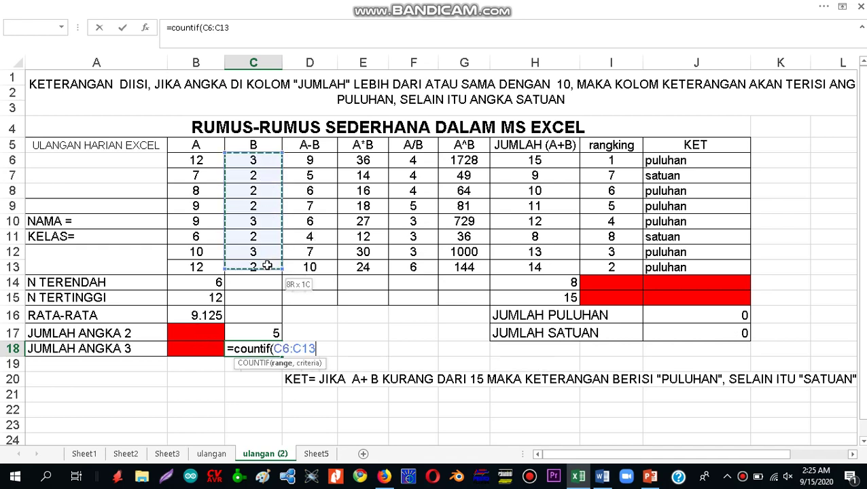
text(,")
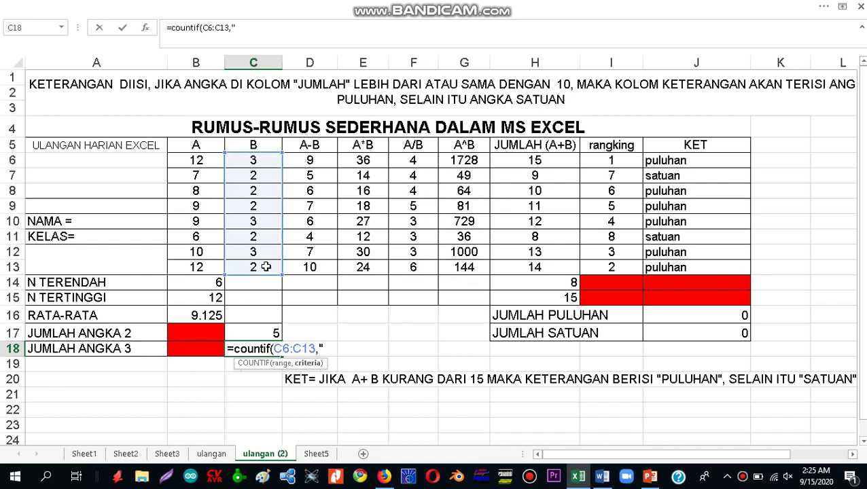
text(3)
text("))
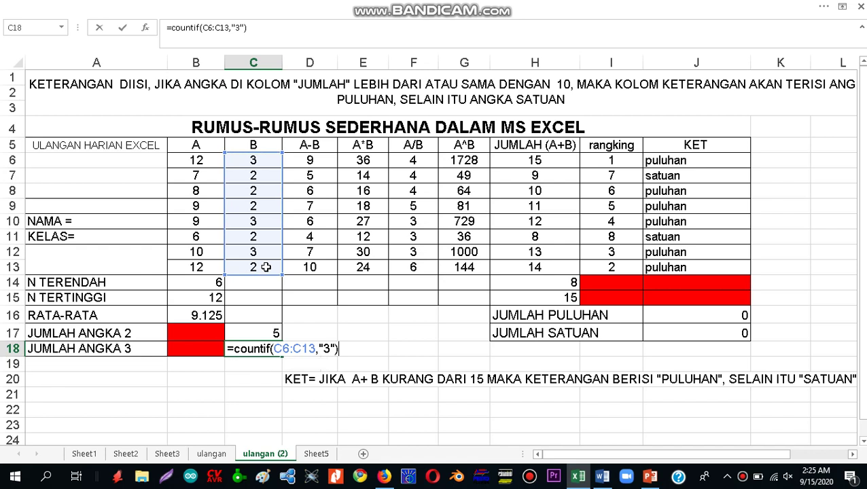
key(Return)
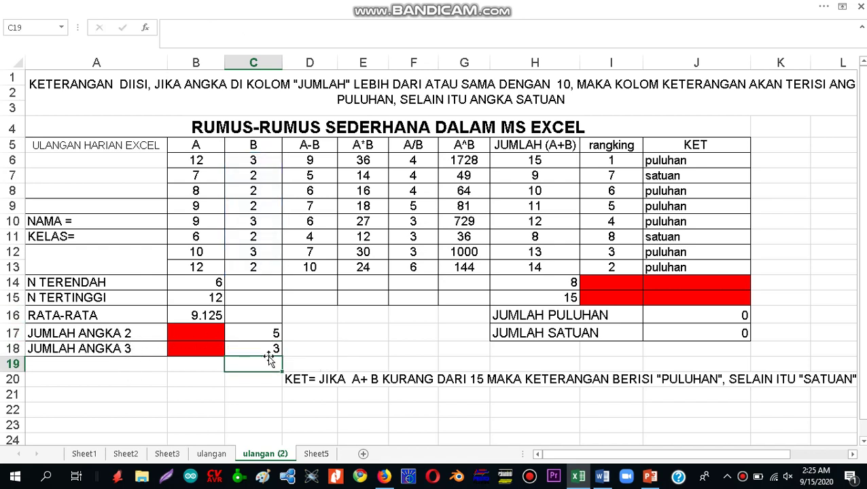
Enter =COUNTIF(J6:J13,"puluhan") in J16, giving a puluhan count of 6
click(669, 318)
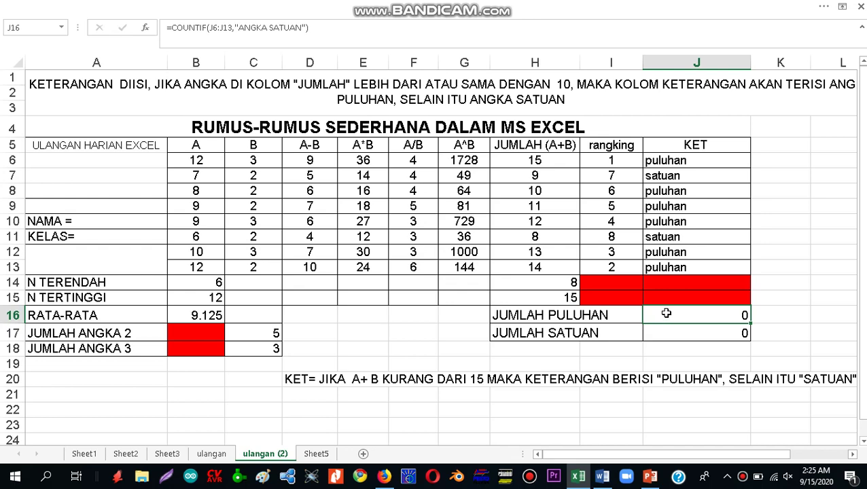
text(=)
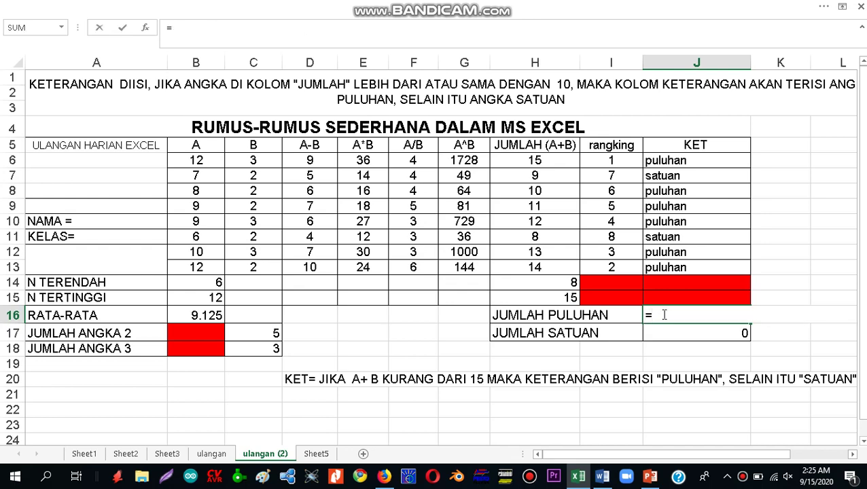
text(count)
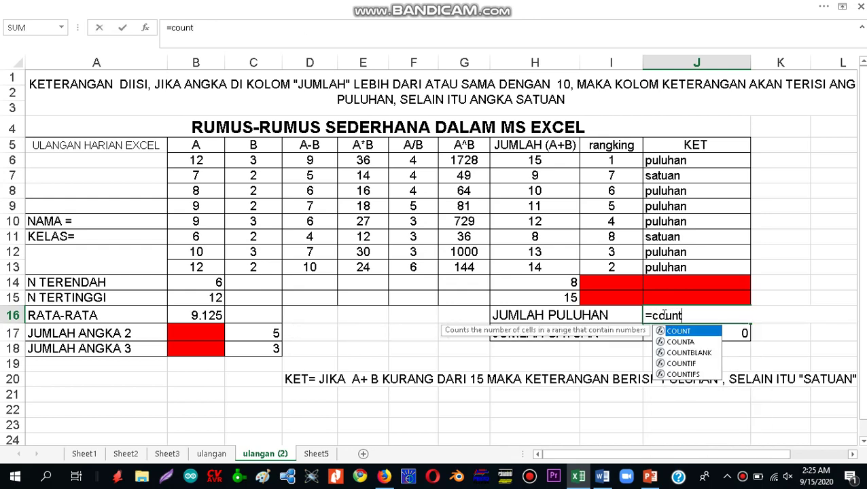
text(if)
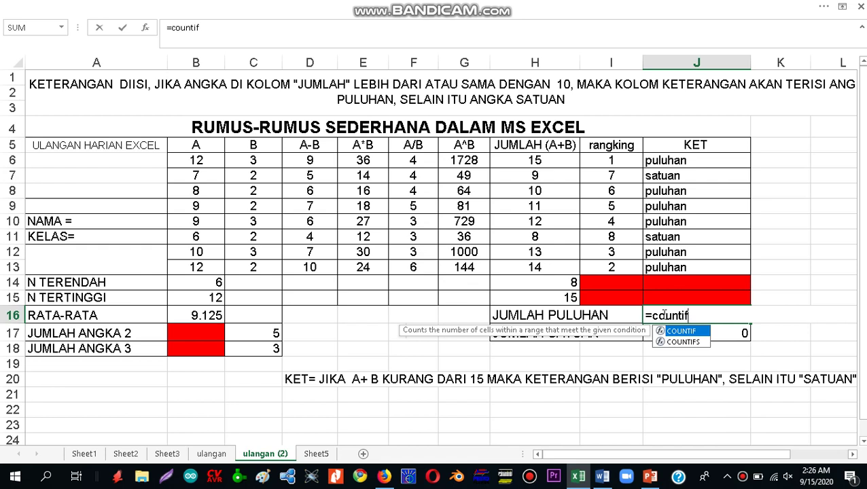
text(()
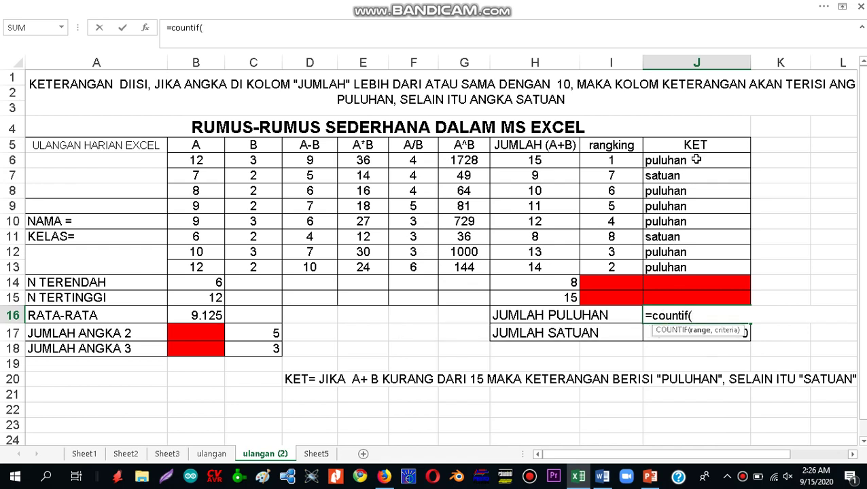
drag(696, 159, 706, 269)
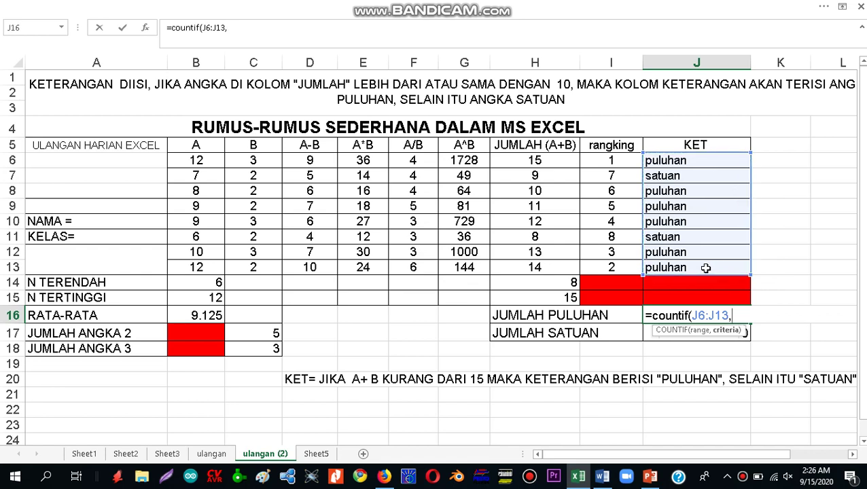
text("pu)
text(luhan)
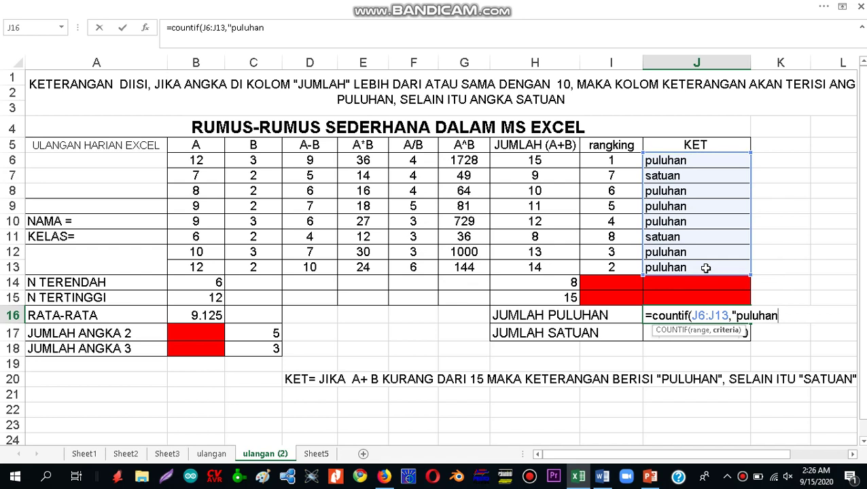
text("))
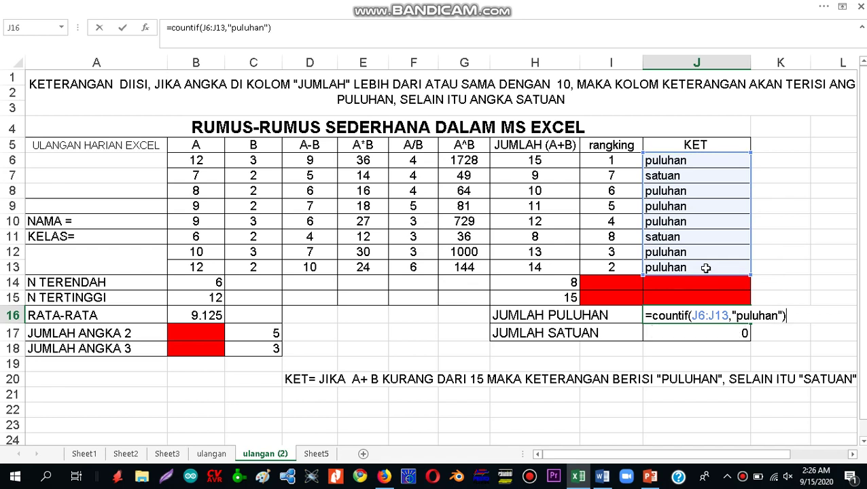
key(Return)
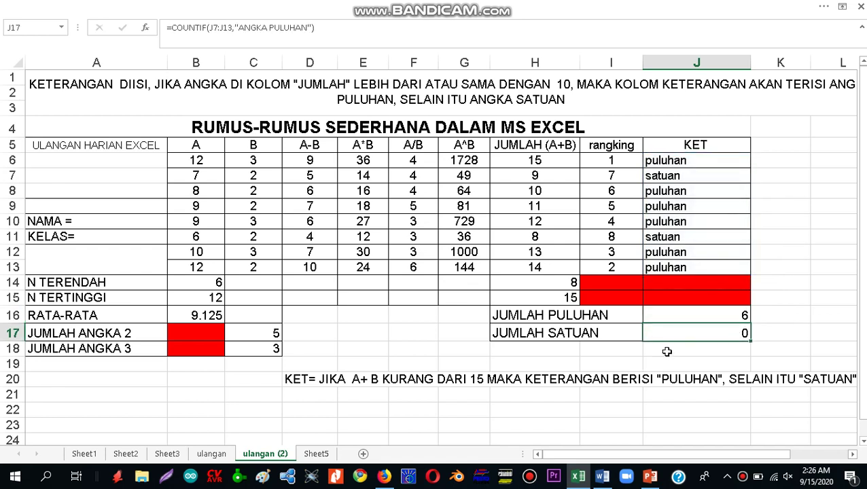
Enter =COUNTIF(J6:J13,"satuan") in J17, giving a satuan count of 2
text(=coun)
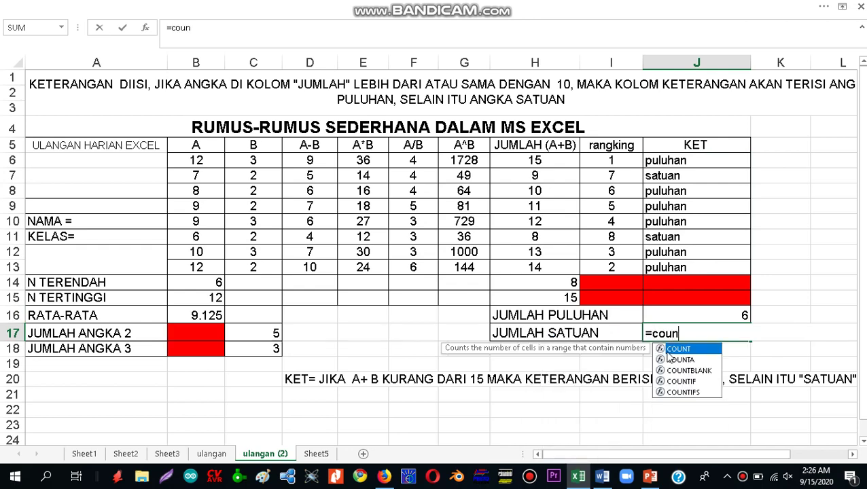
text(ti)
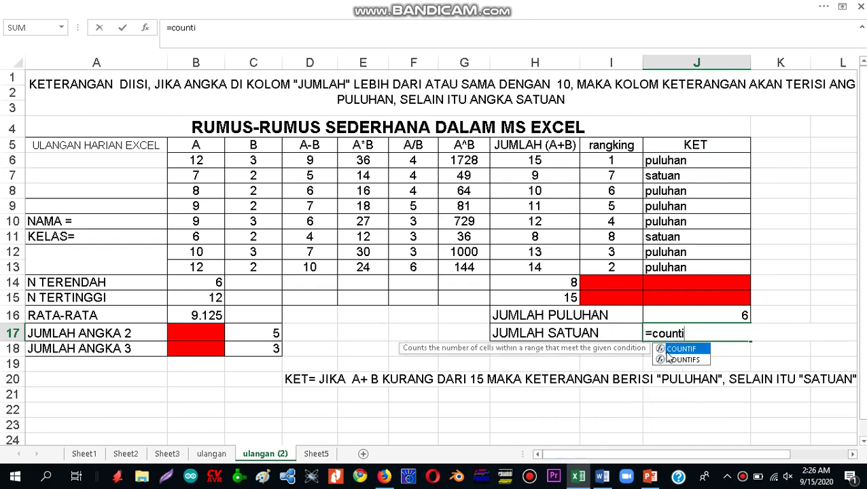
text(f()
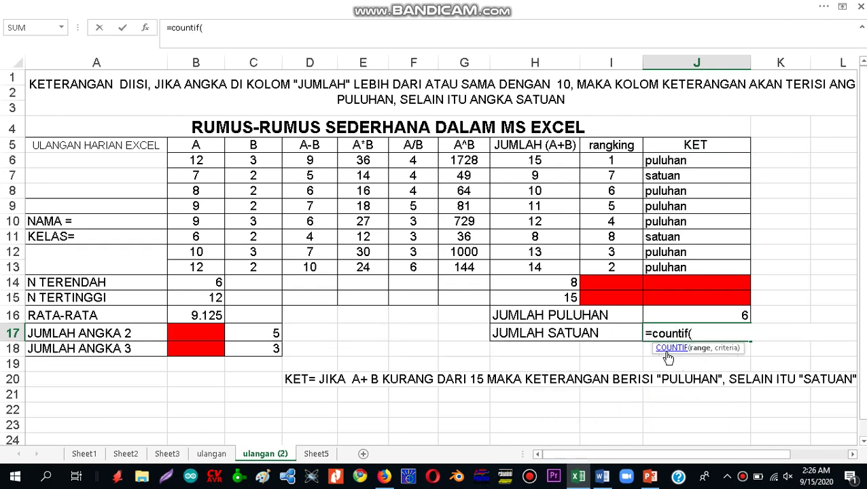
drag(663, 161, 672, 268)
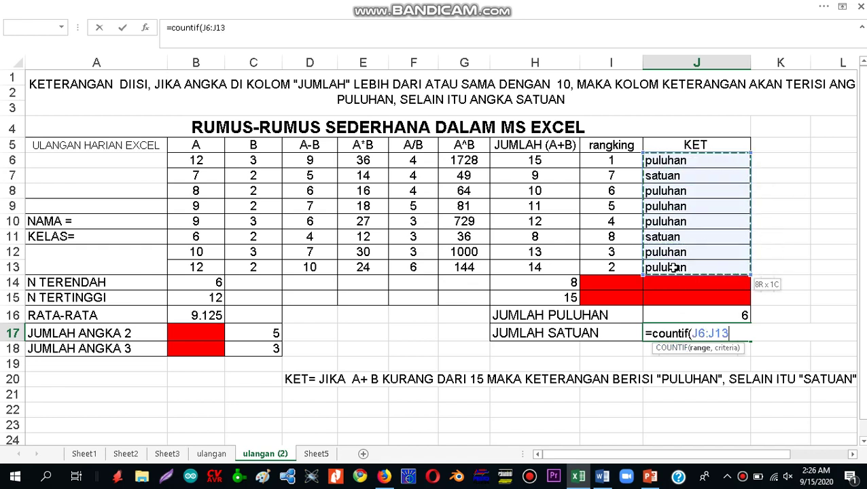
text(,)
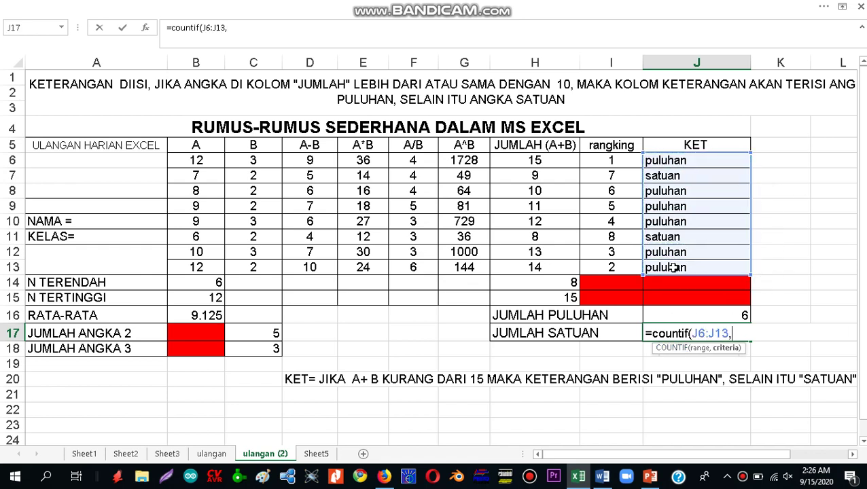
text("sat)
text(uan")
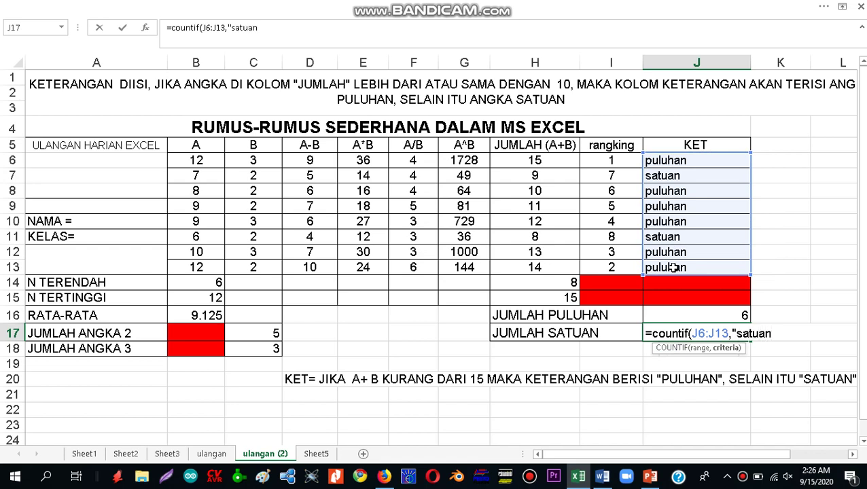
text())
key(Return)
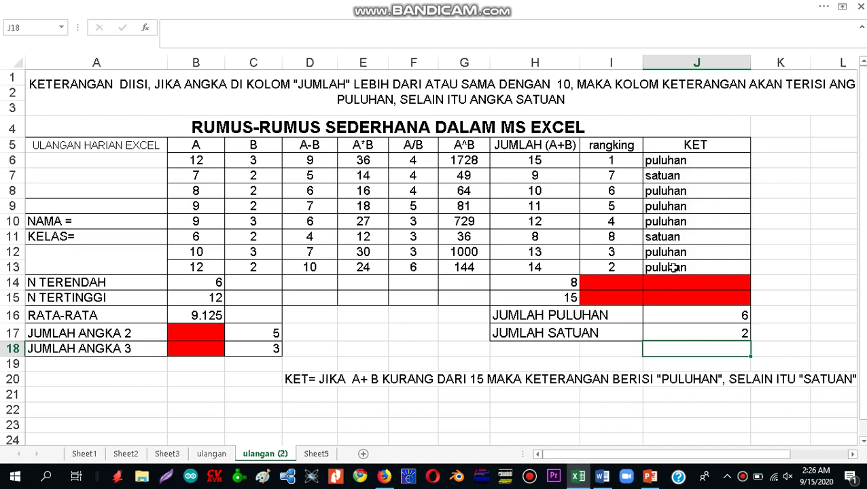